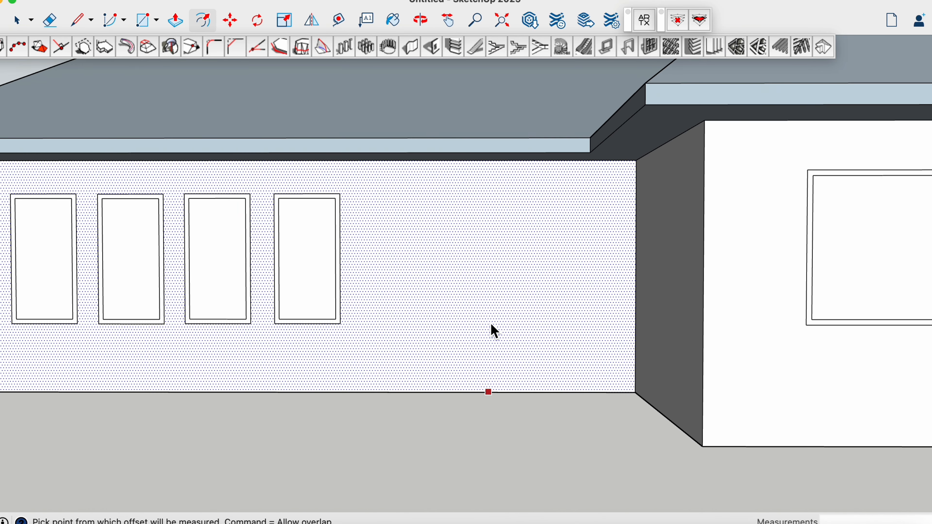
Draw a door outline 7' tall and about 3' wide on the front wall between the narrow windows and the projecting wing
key("l")
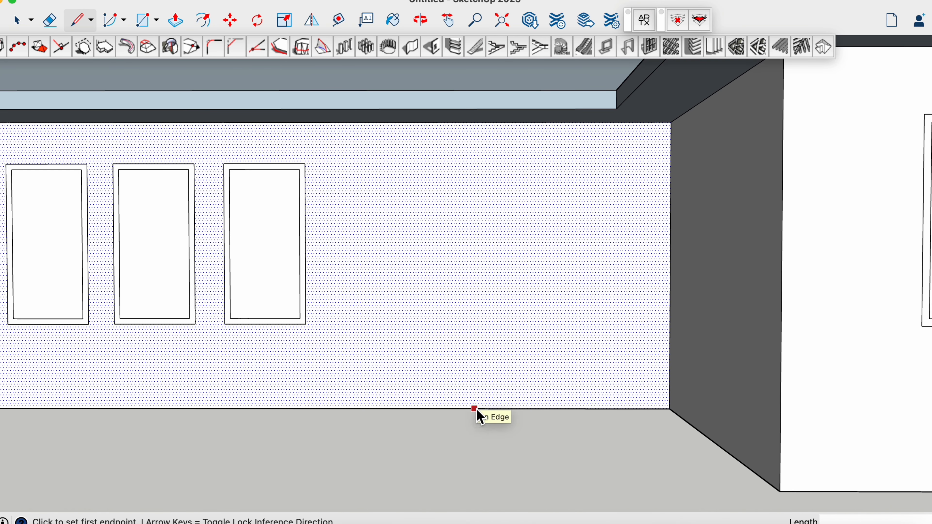
left_click(474, 409)
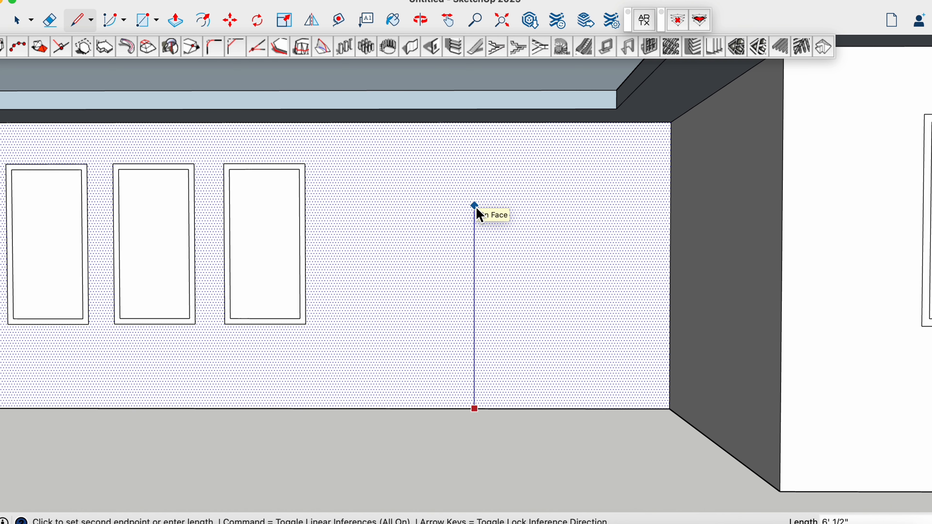
type("8'")
key("Return")
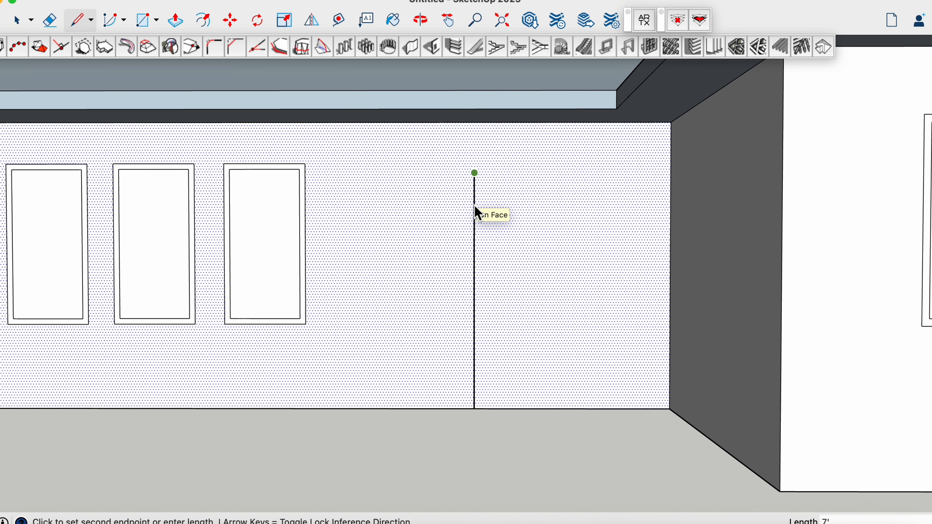
left_click(575, 173)
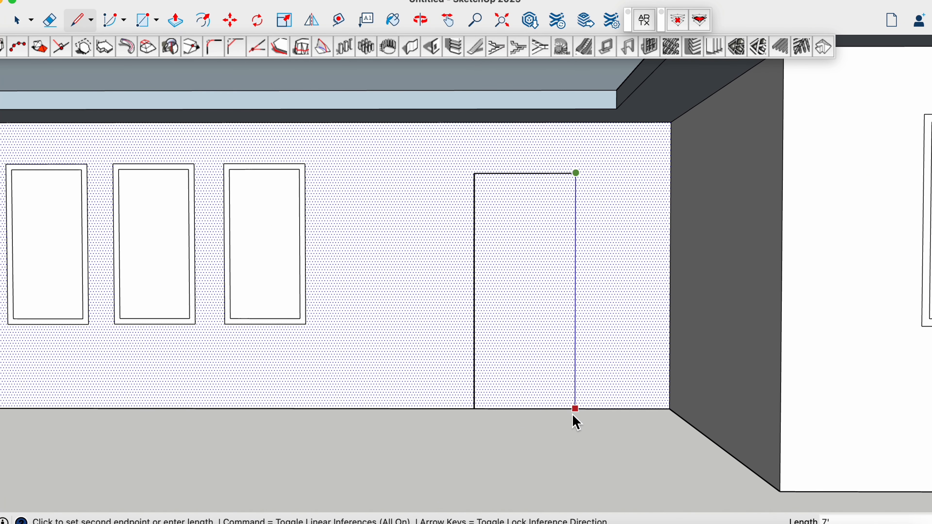
left_click(575, 409)
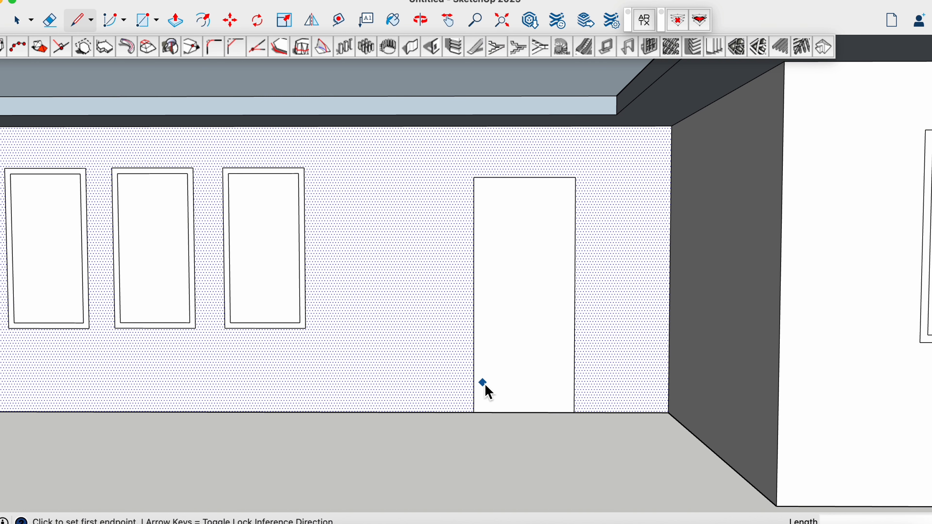
Offset the door outline inward to form a narrow frame like those around the windows
left_click(203, 20)
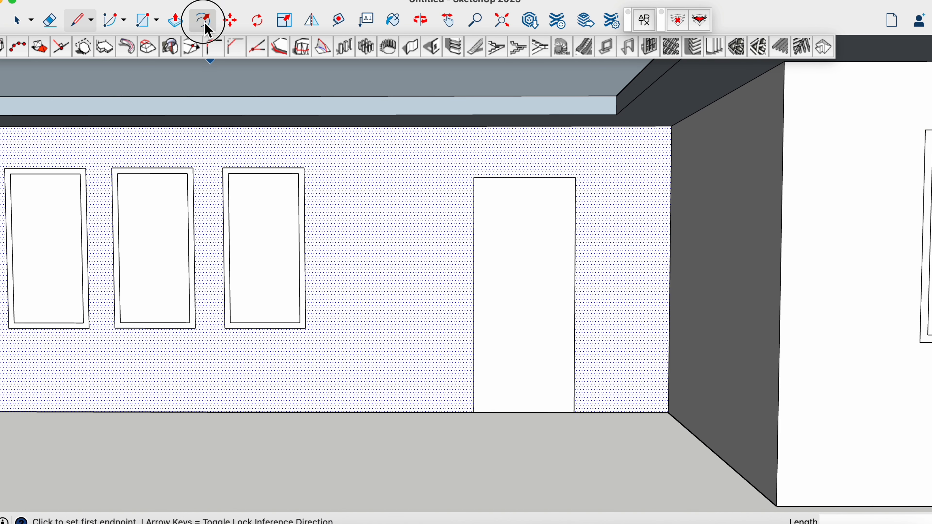
left_click(472, 276)
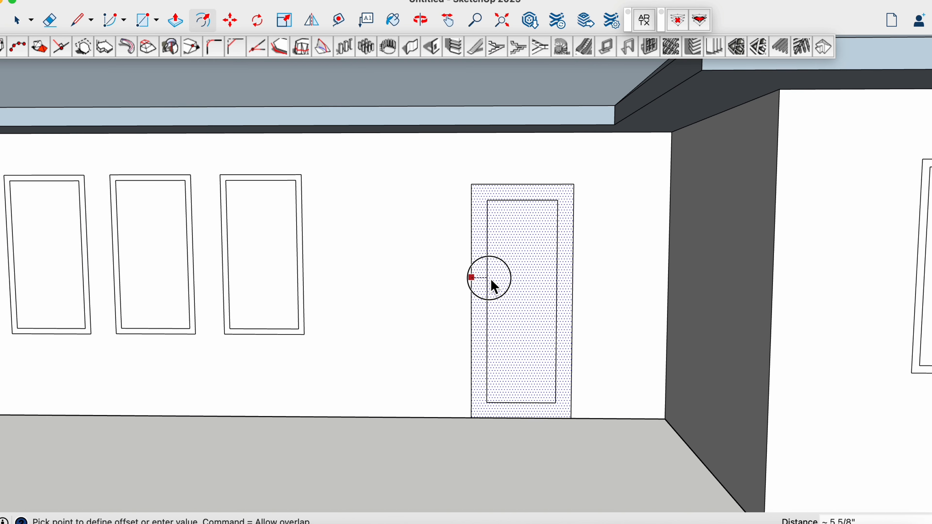
left_click(479, 285)
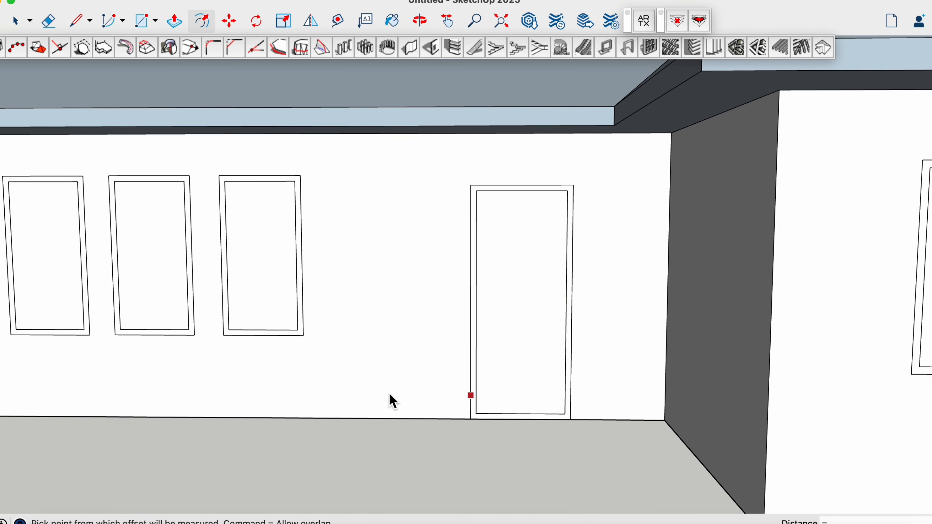
key("space")
scroll(390, 396, "down", 6)
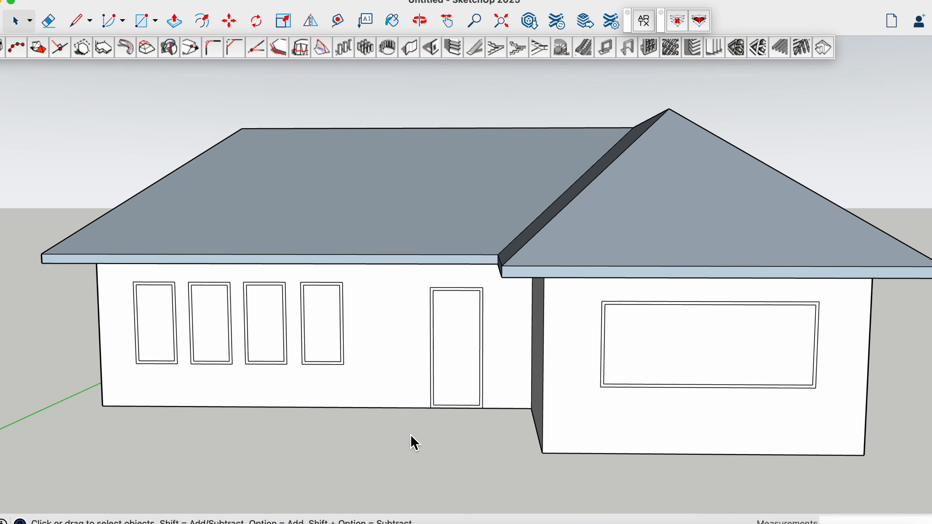
middle_click_drag(423, 455, 423, 442)
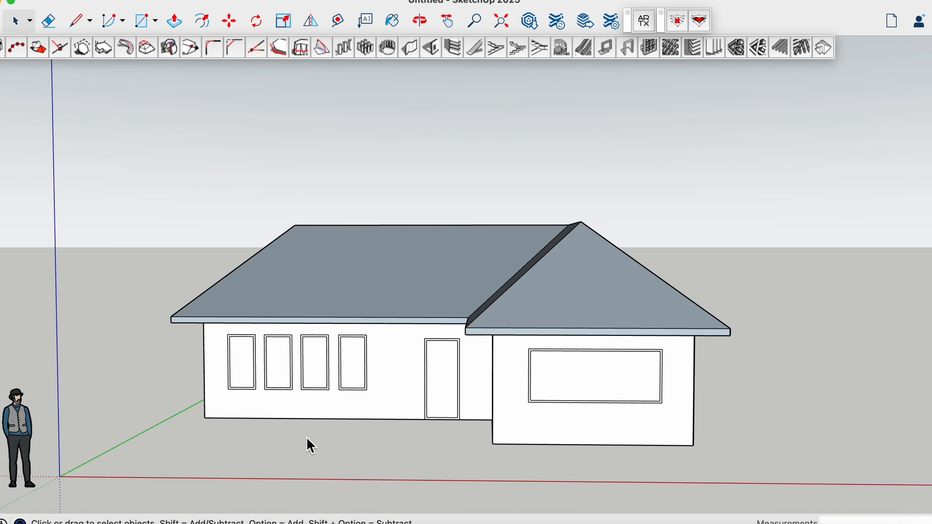
Paint the frame of the large window on the projecting wing with the reddish-brown material from the Wood collection
left_click(398, 23)
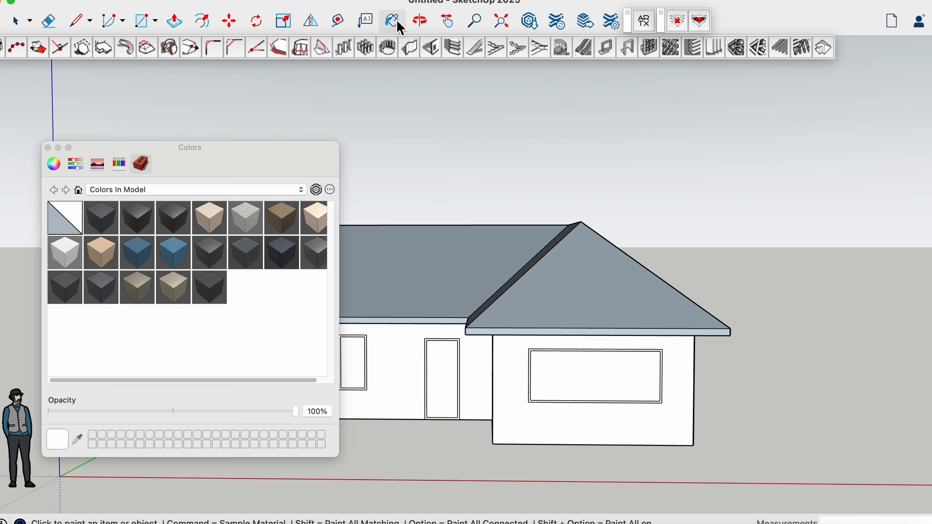
left_click(304, 190)
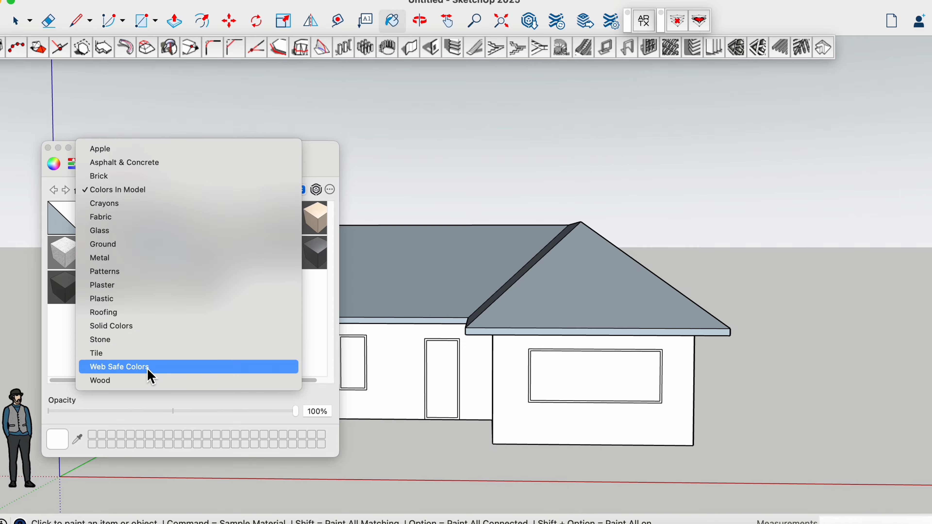
left_click(150, 382)
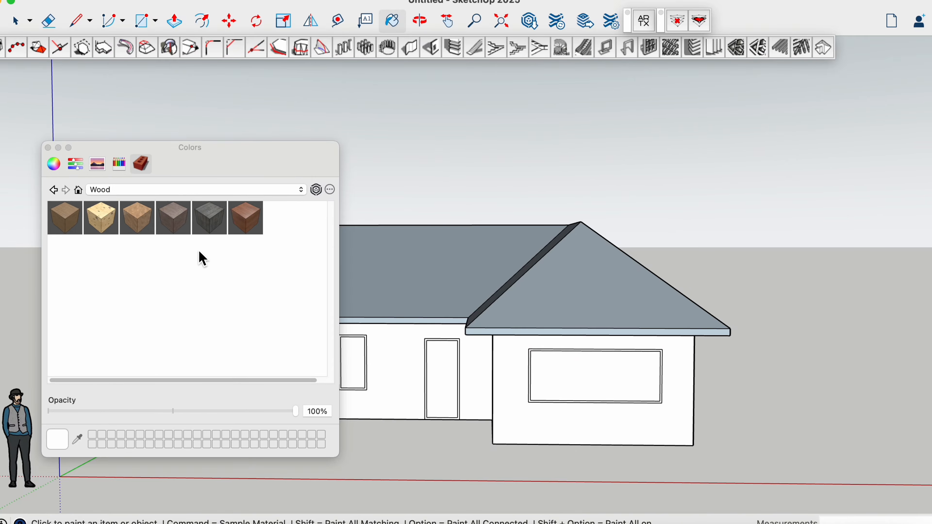
left_click(252, 219)
scroll(539, 410, "up", 3)
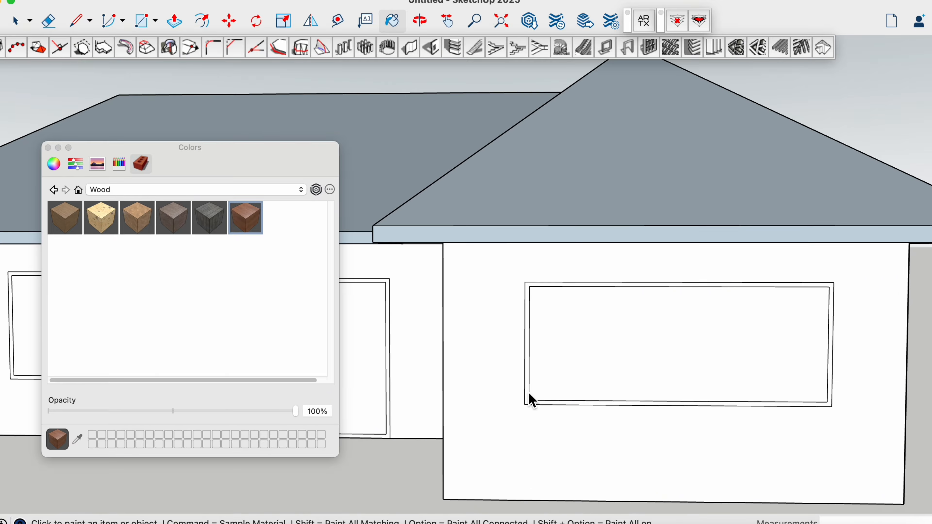
left_click(531, 385)
scroll(495, 388, "down", 3)
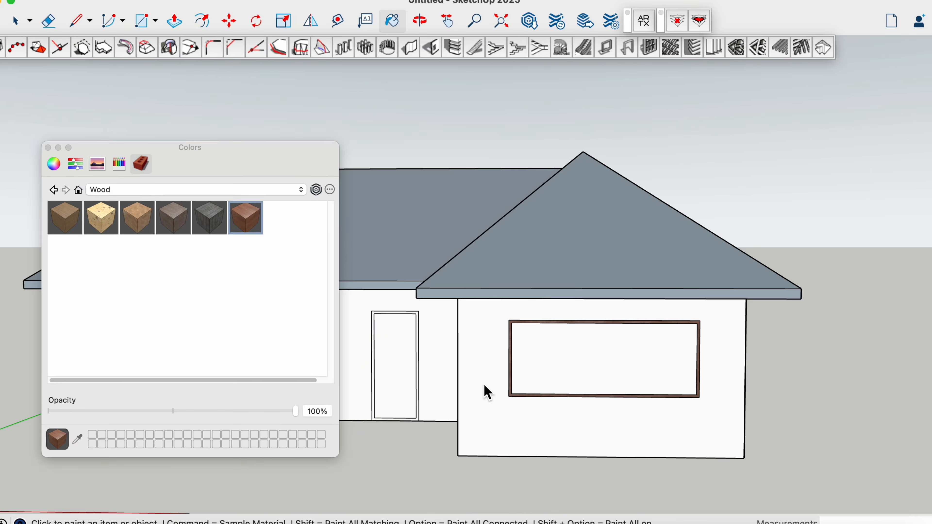
Paint the frames of the four narrow windows and the door with the same reddish-brown wood
scroll(401, 408, "down", 3)
mouse_move(278, 150)
left_mouse_down()
mouse_move(636, 181)
mouse_move(877, 176)
left_mouse_up()
scroll(272, 372, "up", 5)
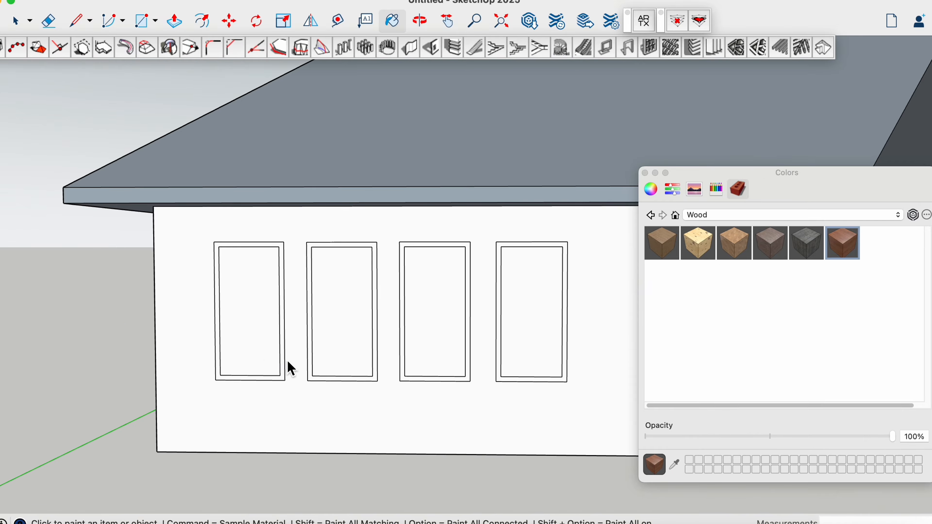
left_click(283, 361)
left_click(374, 356)
left_click(402, 357)
left_click(499, 362)
mouse_move(753, 182)
left_mouse_down()
mouse_move(537, 194)
mouse_move(691, 187)
left_mouse_up()
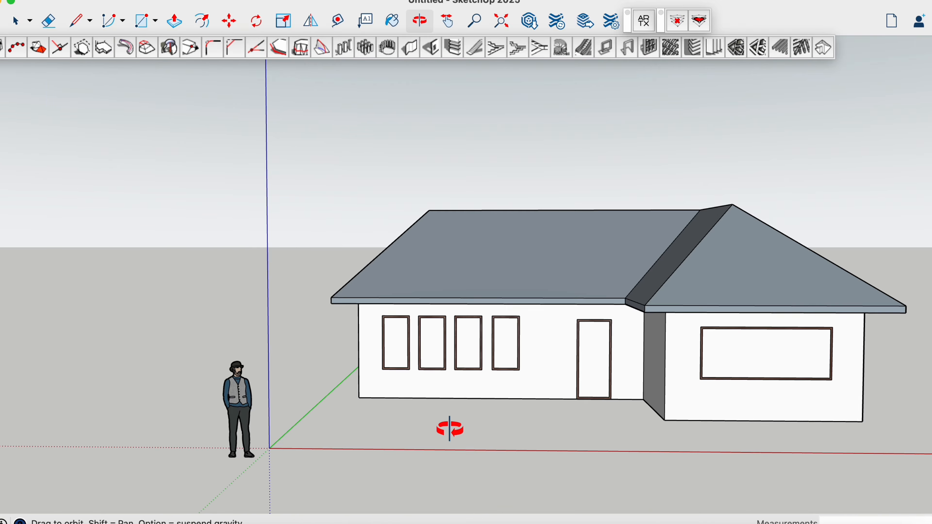
mouse_move(448, 427)
left_mouse_down()
mouse_move(586, 432)
mouse_move(457, 427)
left_mouse_up()
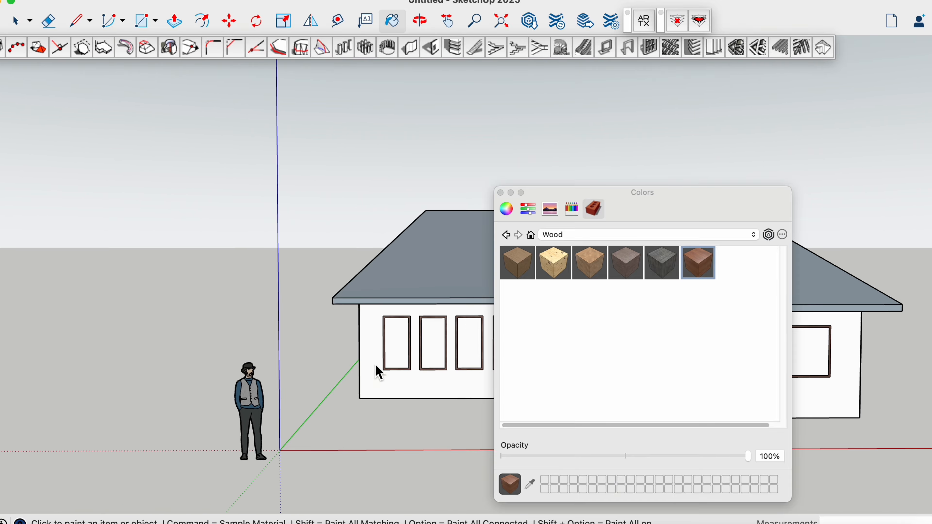
left_click_drag(559, 191, 931, 224)
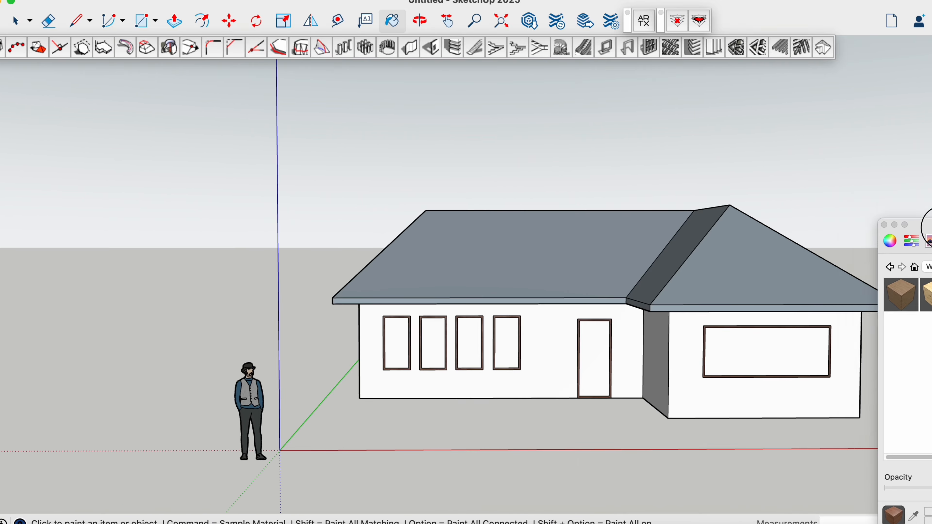
Draw horizontal lines across the front walls just above the window bottoms, splitting off a lower wall band
scroll(409, 359, "up", 5)
key("l")
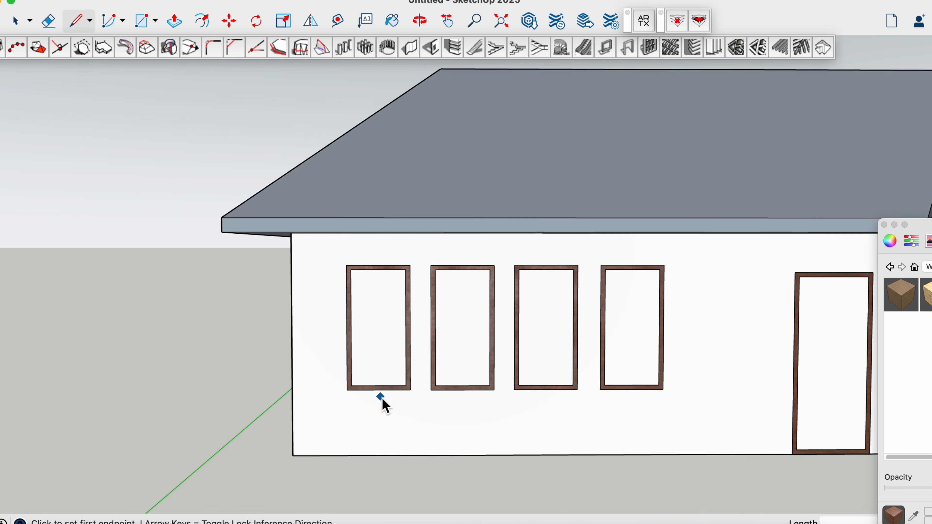
scroll(380, 402, "up", 3)
left_click(427, 347)
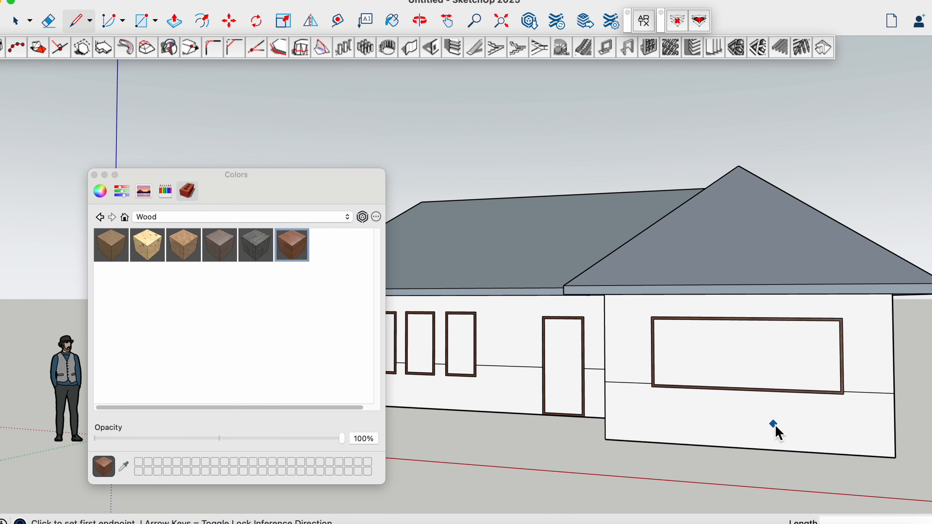
scroll(775, 425, "down", 5)
middle_click_drag(619, 445, 660, 447)
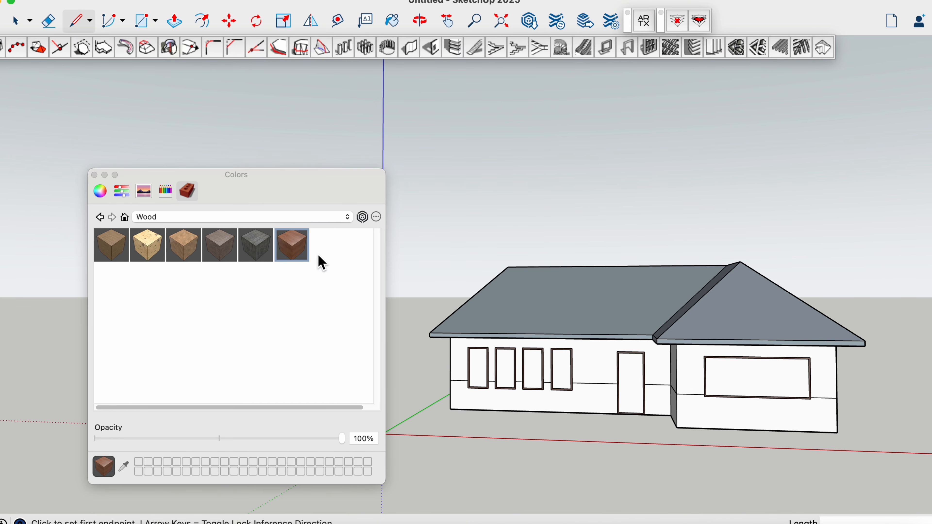
Paint the lower wall band, including the sections beside the door and on the projecting wing, with dark brown material from the Brick collection
left_click(348, 219)
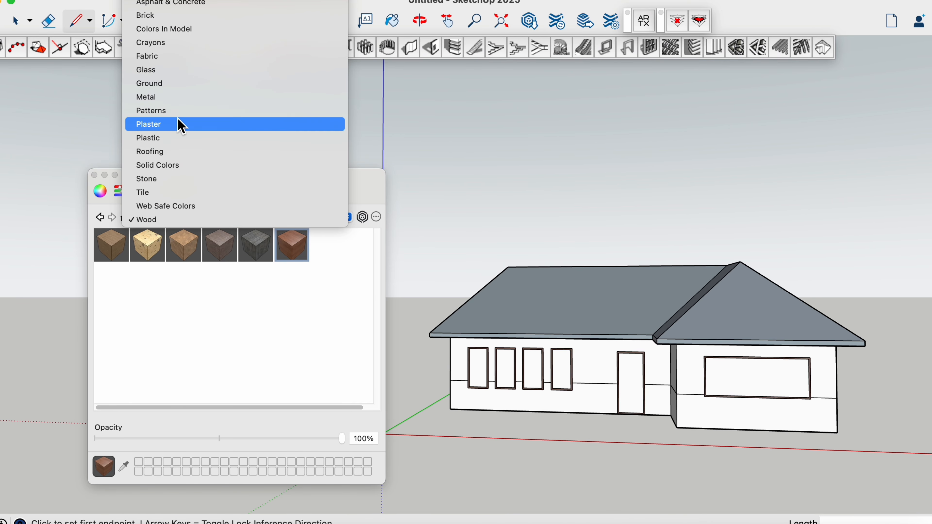
left_click(161, 15)
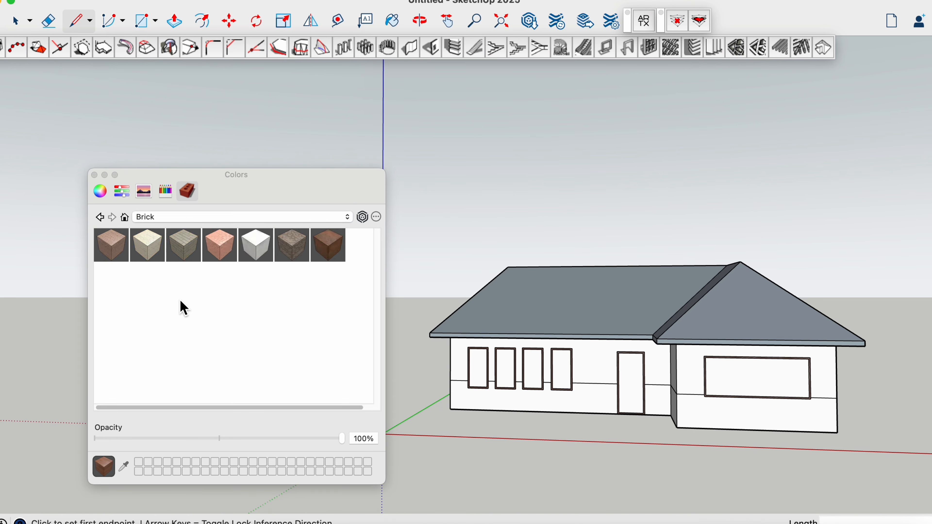
left_click(333, 251)
scroll(547, 406, "up", 4)
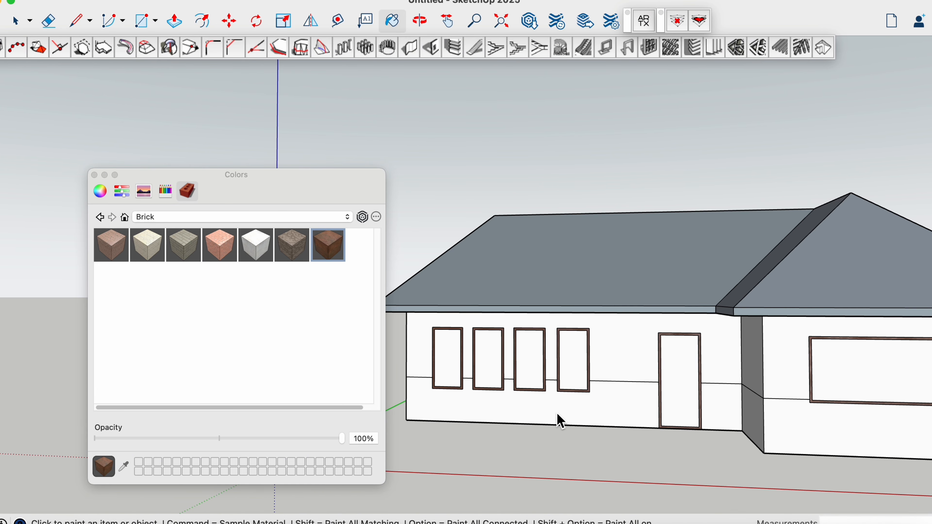
left_click(579, 412)
left_click(723, 411)
left_click(752, 421)
left_click(799, 425)
scroll(819, 417, "down", 5)
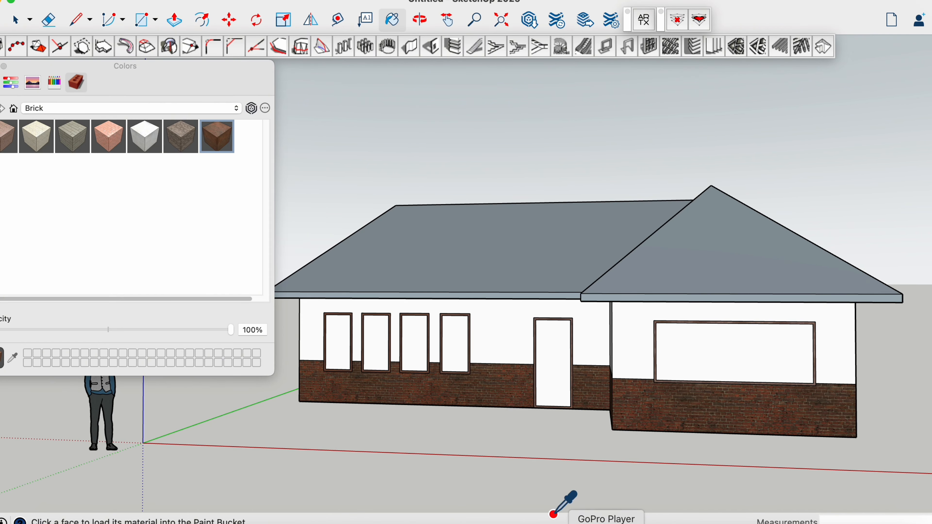
Paint the upper walls of the main front and projecting wing with the dark grey plank material from the Wood collection
left_click(238, 108)
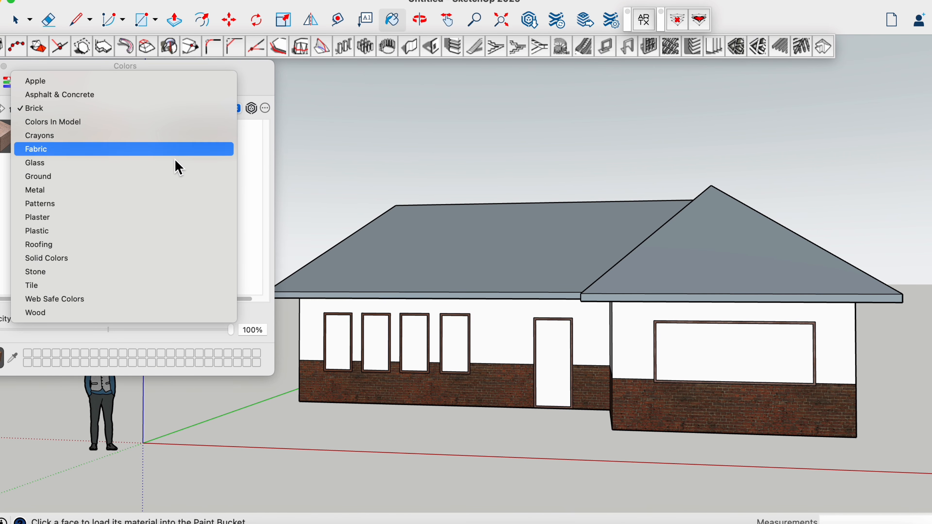
left_click(79, 310)
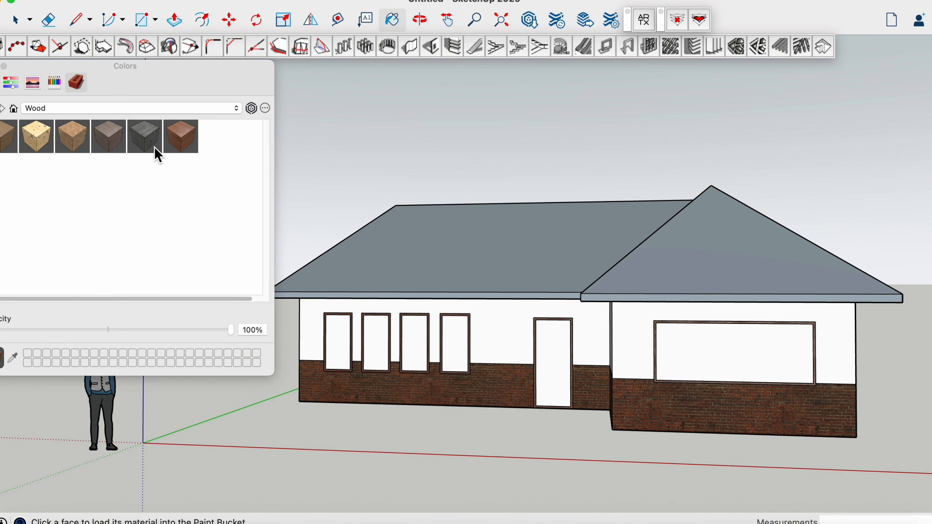
left_click(520, 337)
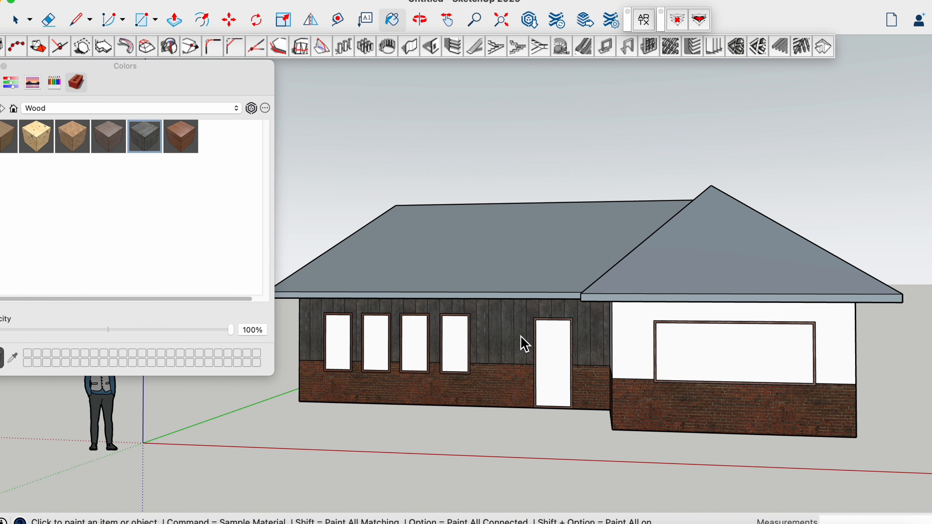
left_click(643, 358)
mouse_move(642, 358)
middle_mouse_down()
mouse_move(732, 397)
mouse_move(514, 419)
mouse_move(458, 360)
middle_mouse_up()
Paint the panes of the four narrow windows and the large window with a translucent blue material from the Glass collection
left_click(220, 108)
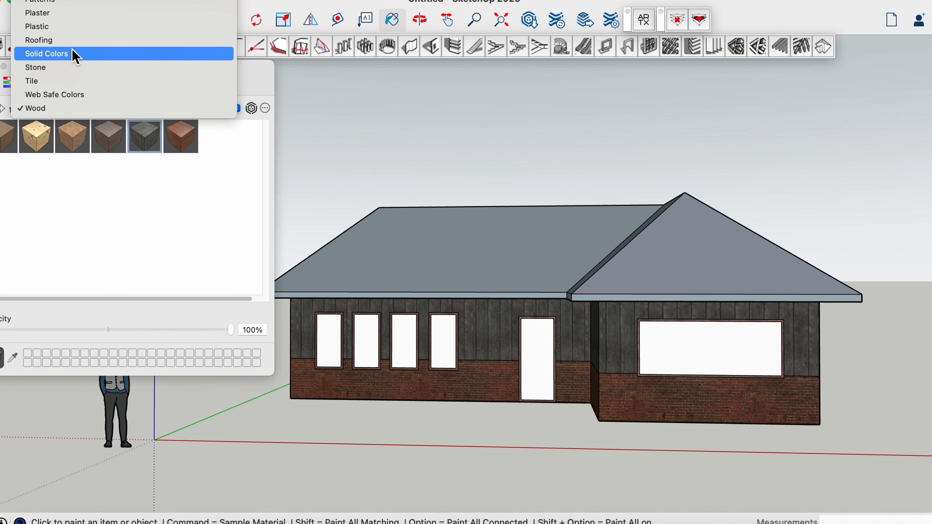
left_click(59, 84)
left_click(72, 137)
left_click(330, 336)
left_click(367, 339)
left_click(404, 339)
left_click(444, 346)
left_click(679, 349)
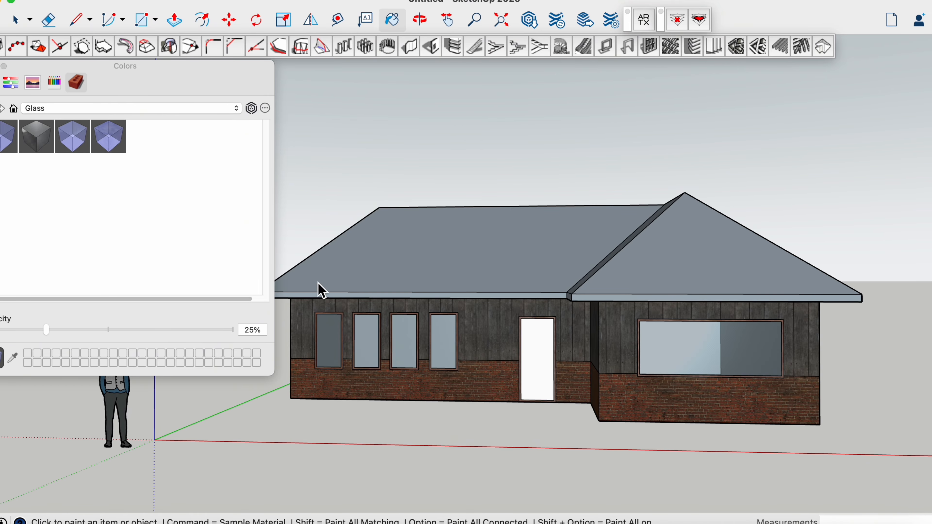
Paint the roof slopes with a near-black material from the Roofing collection
left_click(206, 108)
left_click(74, 191)
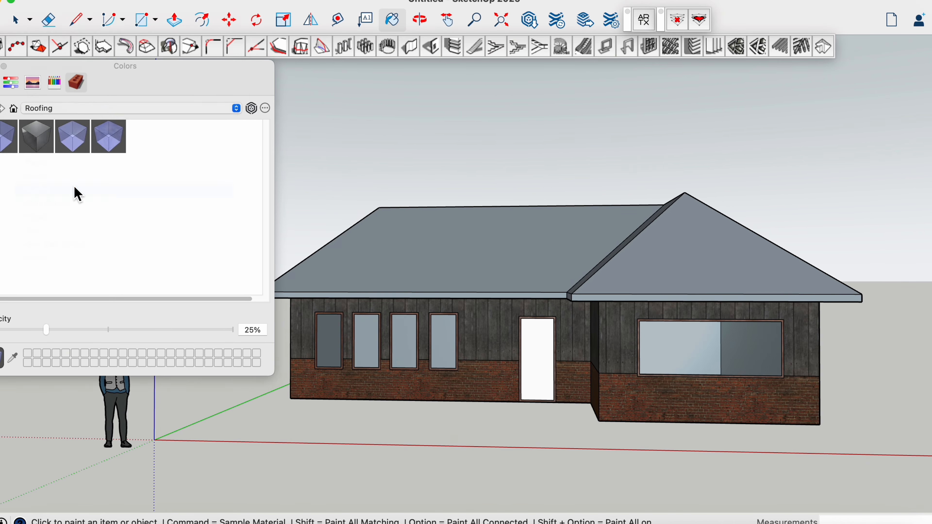
left_click(653, 286)
mouse_move(653, 287)
middle_mouse_down()
mouse_move(595, 316)
mouse_move(364, 296)
mouse_move(435, 333)
mouse_move(651, 215)
middle_mouse_up()
scroll(651, 214, "down", 2)
left_click_drag(23, 88, 0, 523)
scroll(404, 283, "up", 5)
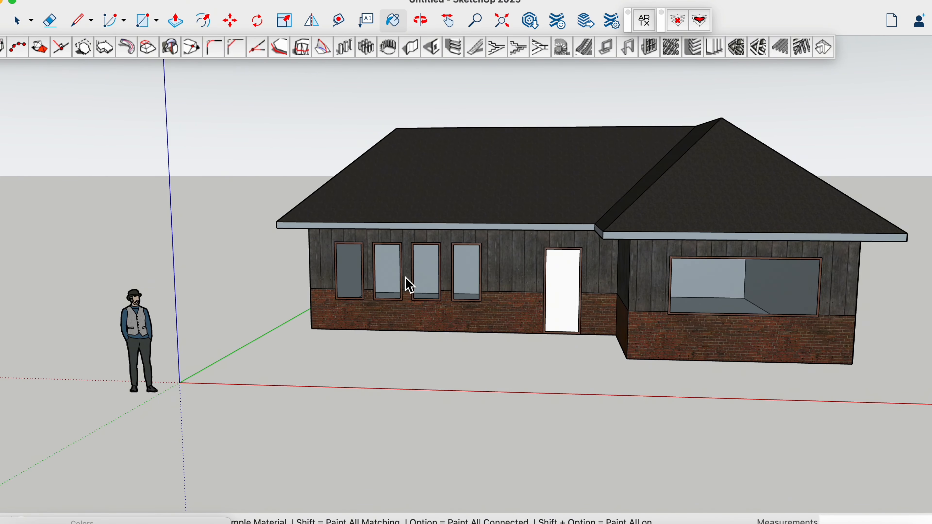
Pull the brick band of the main front wall outward, including the section between the door and the projecting wing
middle_click_drag(327, 318, 387, 308)
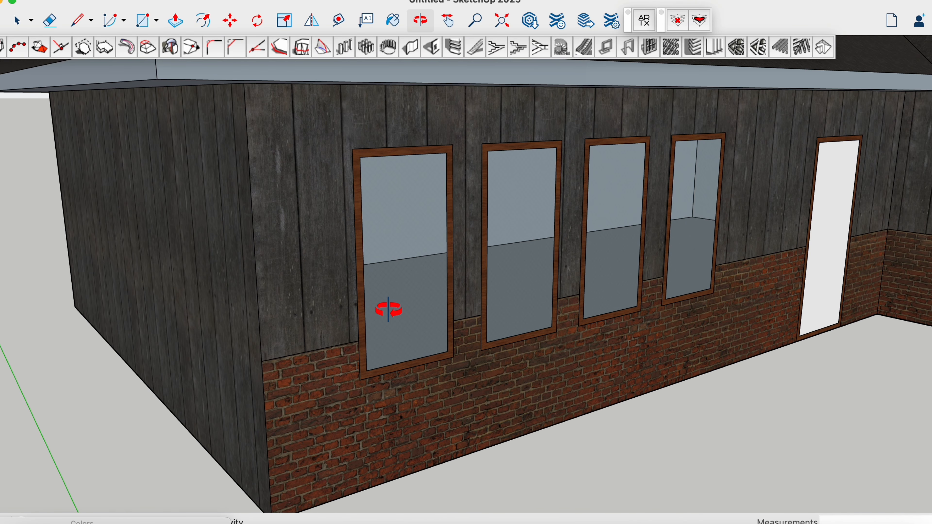
left_click(175, 22)
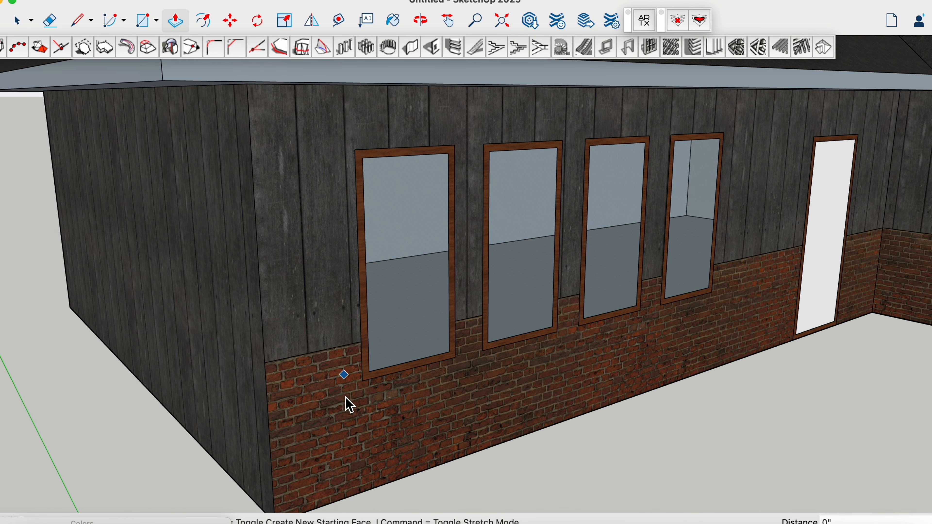
key("space")
middle_click_drag(345, 418, 404, 412)
key("p")
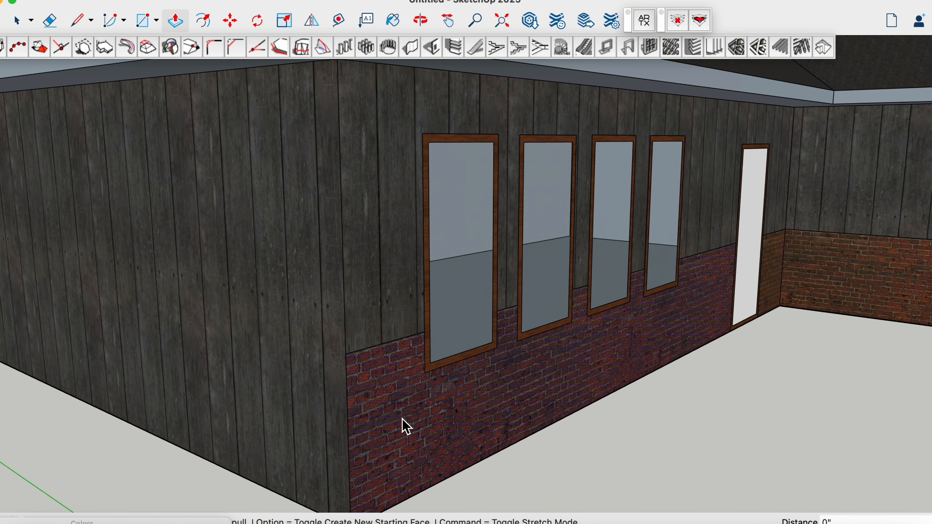
left_click(406, 425)
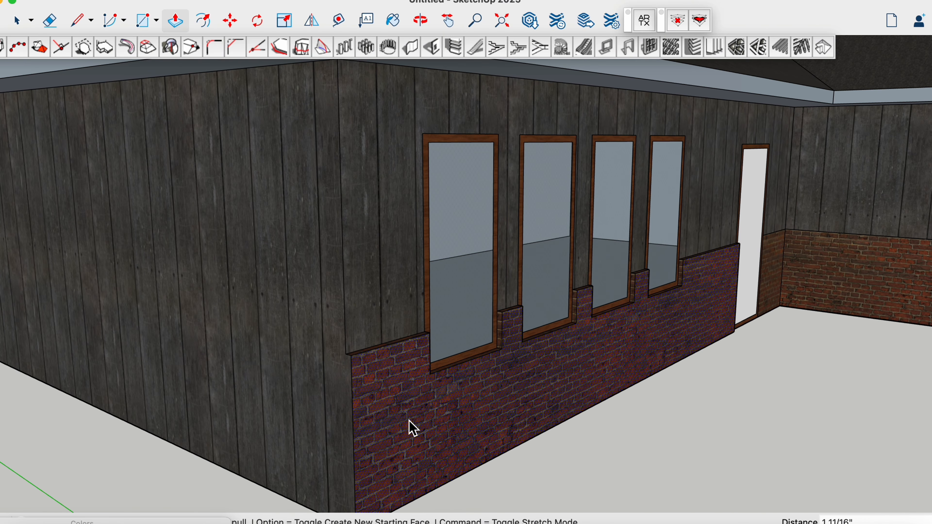
key("Return")
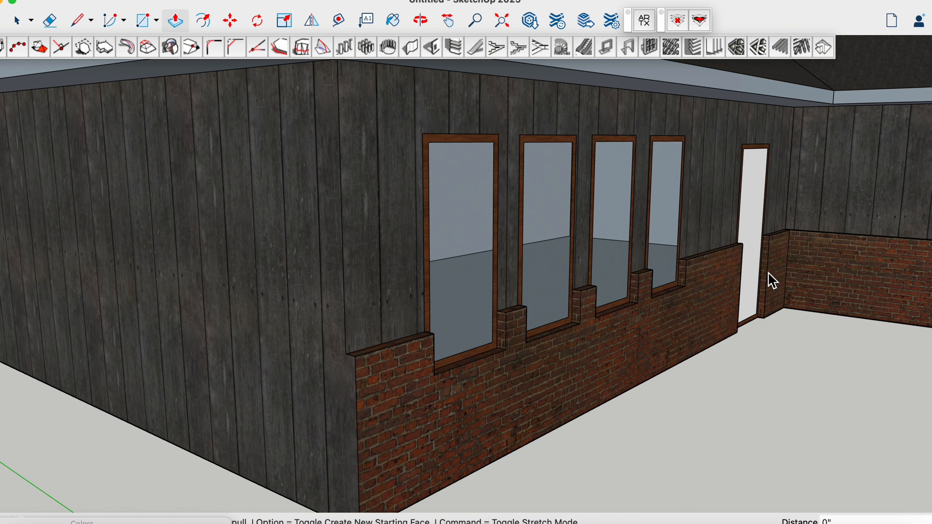
scroll(774, 290, "down", 5)
scroll(816, 317, "up", 3)
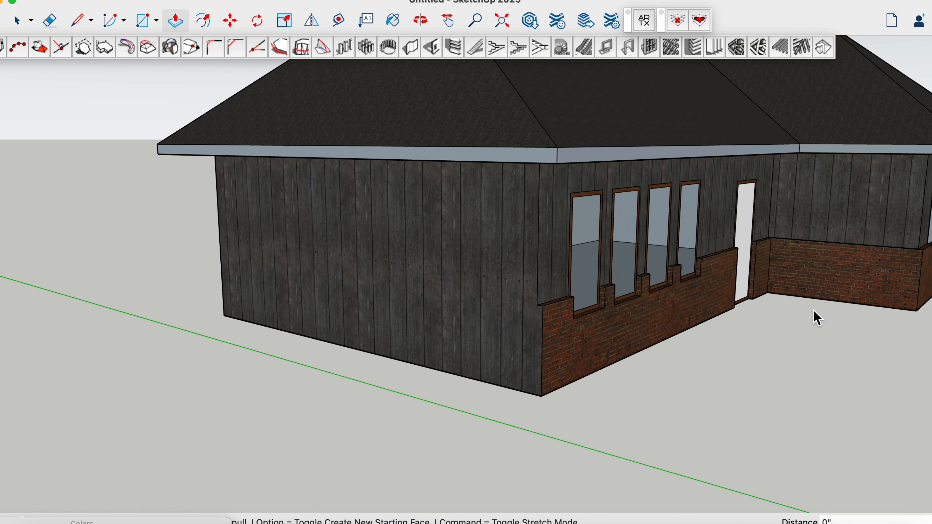
Pull the wood frame of the narrow window nearest the house corner outward by 2"
middle_click_drag(816, 317, 795, 312)
scroll(484, 264, "up", 6)
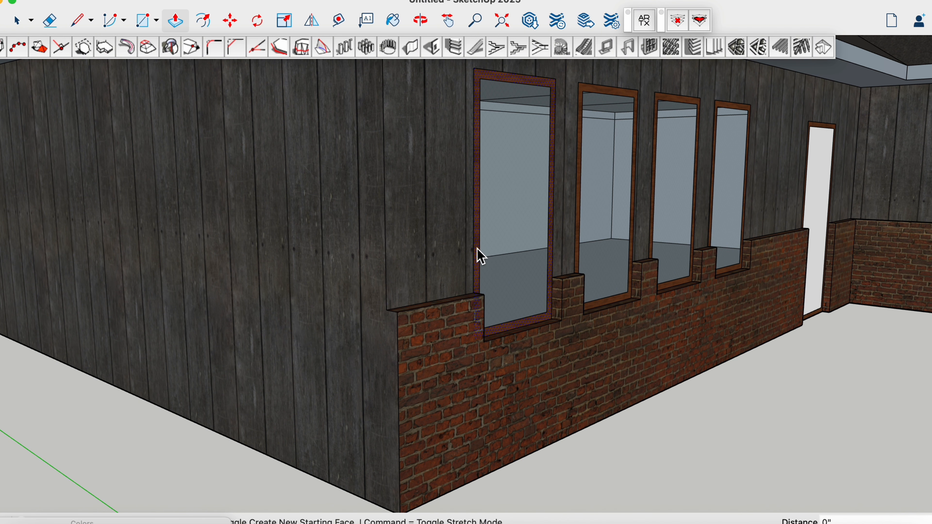
left_click(482, 256)
type("2")
key("Return")
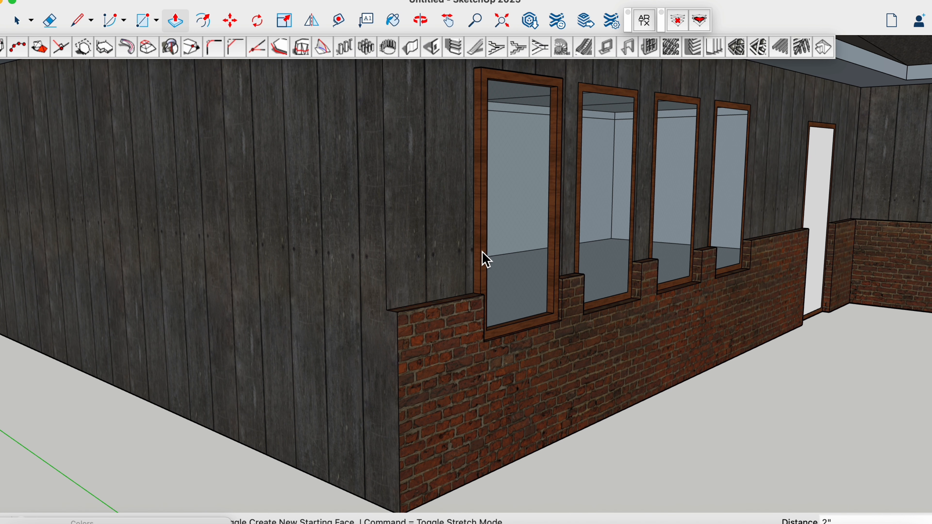
Repeat the 2" outward pull on the frames of the other three narrow windows and the large wing window
middle_click_drag(610, 219, 481, 244)
double_click(589, 236)
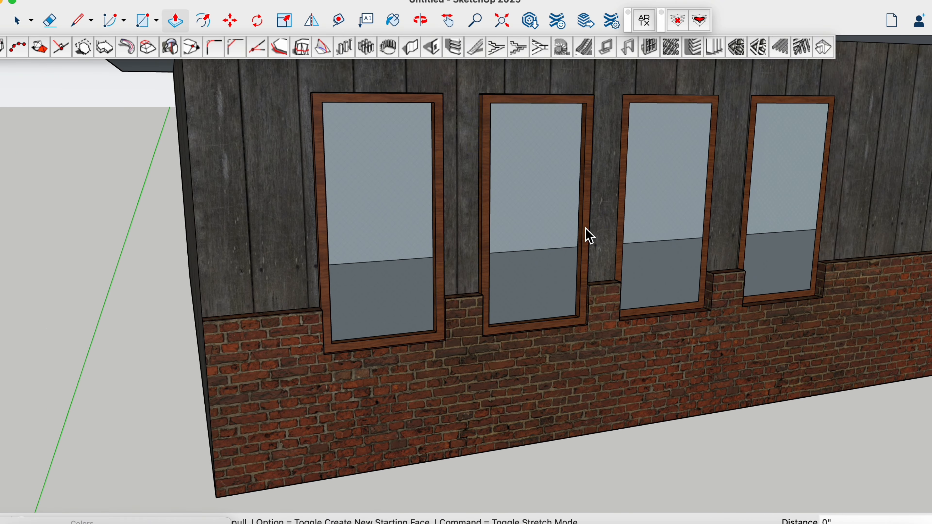
double_click(621, 227)
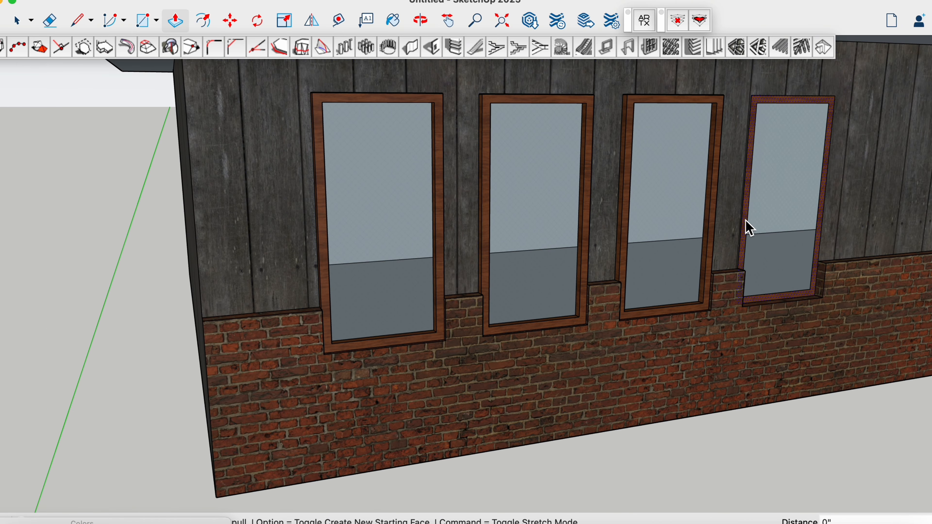
double_click(749, 228)
scroll(718, 250, "down", 8)
scroll(833, 253, "up", 10)
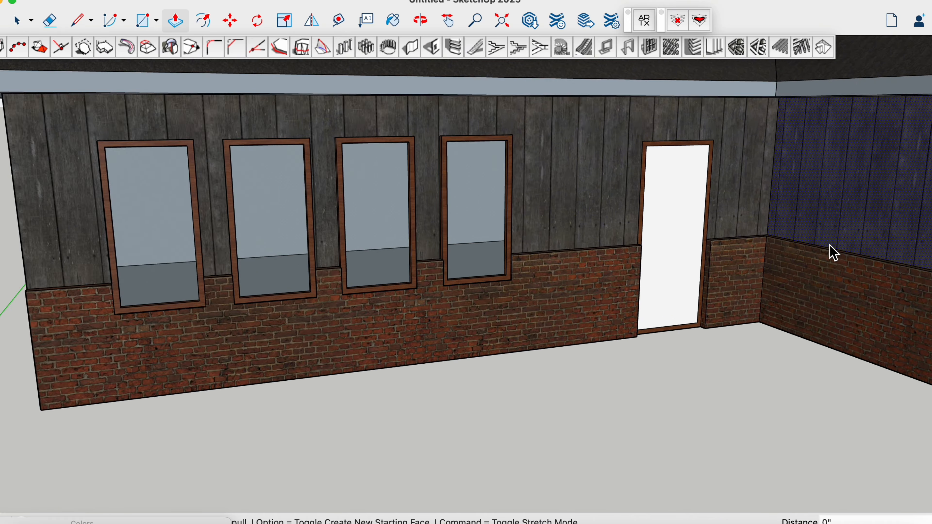
scroll(737, 223, "down", 10)
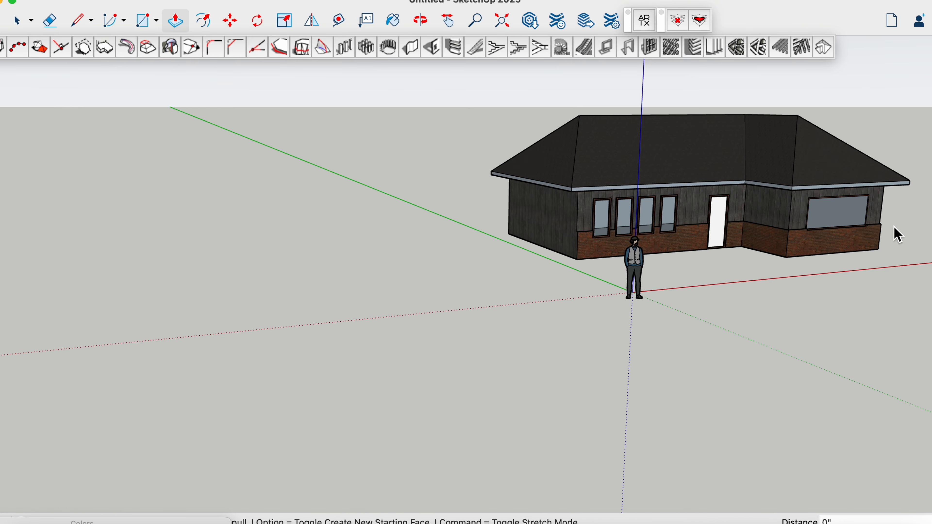
scroll(898, 235, "up", 6)
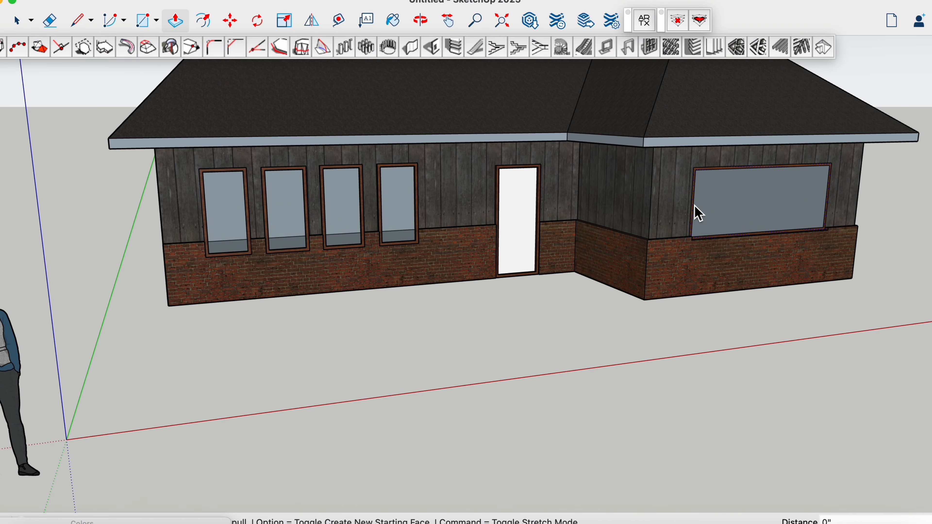
double_click(695, 206)
Draw a ground rectangle about 45' 9" by 59' 9" from the origin, extending behind the house
middle_click_drag(560, 244, 433, 251)
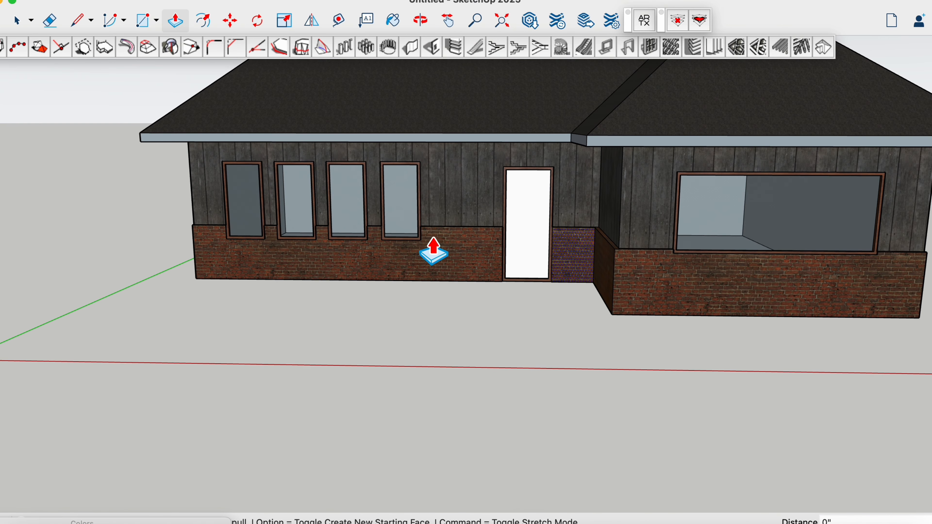
scroll(416, 394, "down", 4)
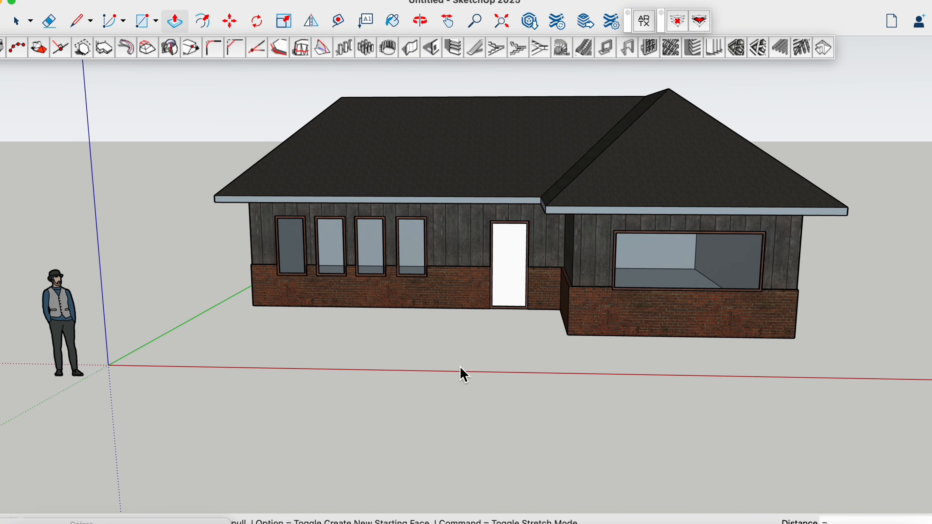
middle_click_drag(462, 375, 452, 364)
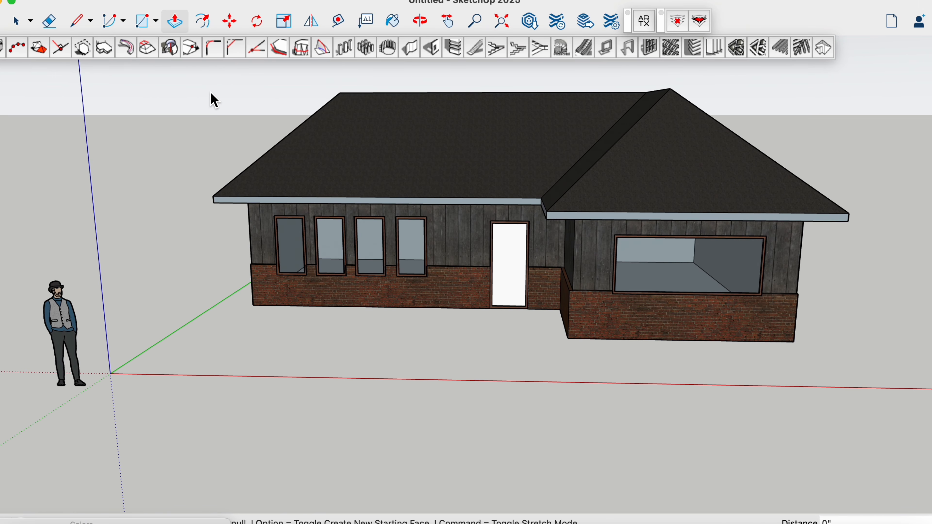
left_click(79, 22)
middle_click_drag(261, 295, 265, 470)
scroll(272, 439, "down", 5)
scroll(180, 477, "up", 3)
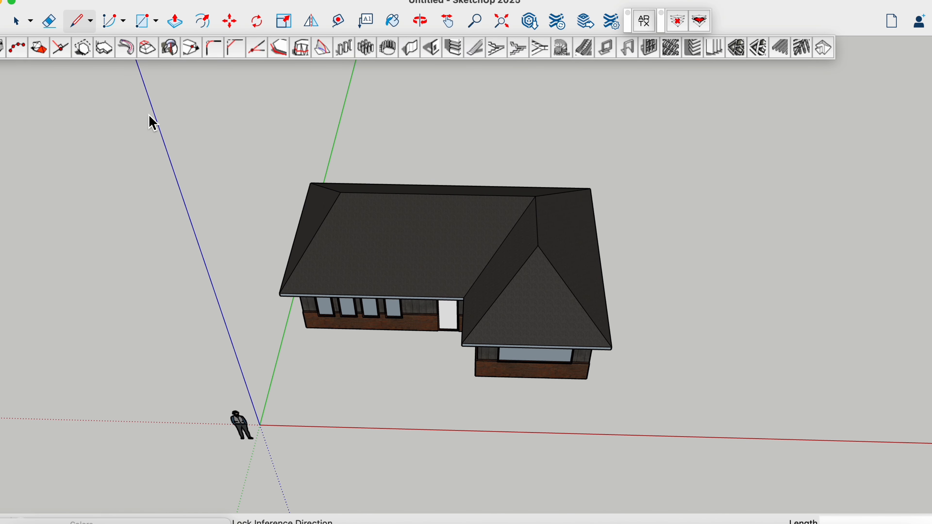
left_click(145, 29)
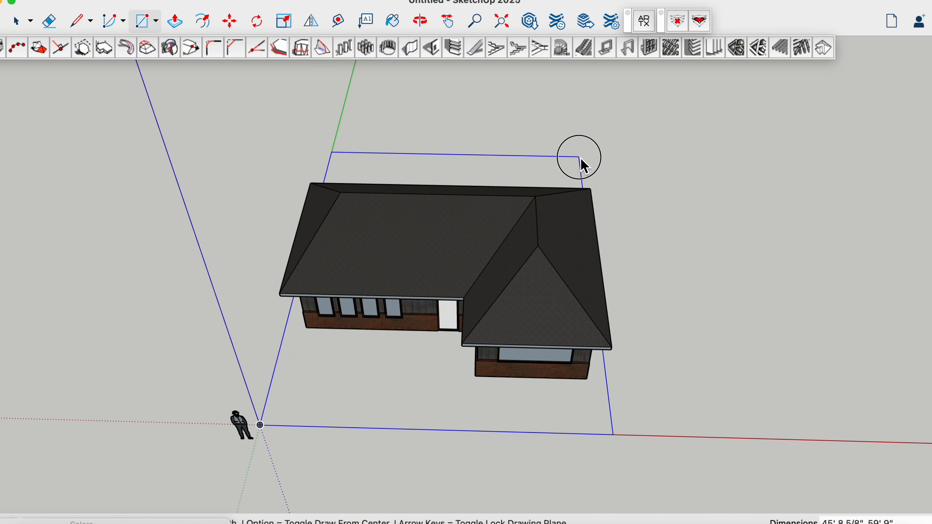
left_click(581, 161)
Outline a front path with two parallel lines, each about 16' 10" long, from either side of the door to the ground's front edge
mouse_move(427, 442)
middle_mouse_down()
mouse_move(419, 439)
mouse_move(437, 345)
middle_mouse_up()
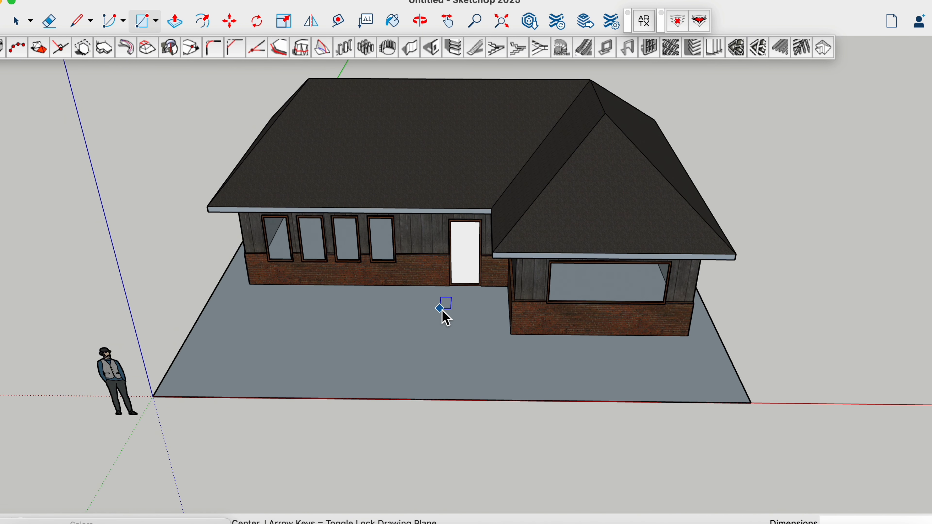
middle_click_drag(442, 311, 393, 315)
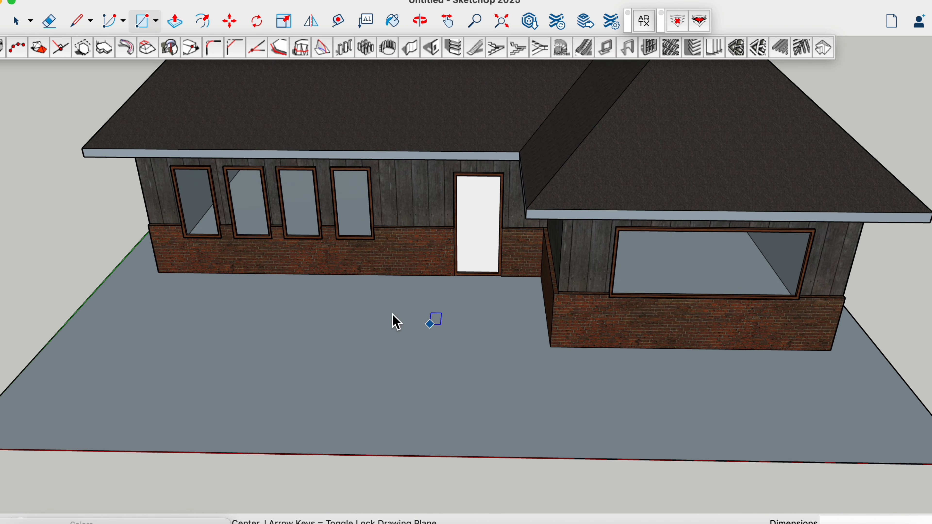
left_click(82, 27)
left_click(444, 275)
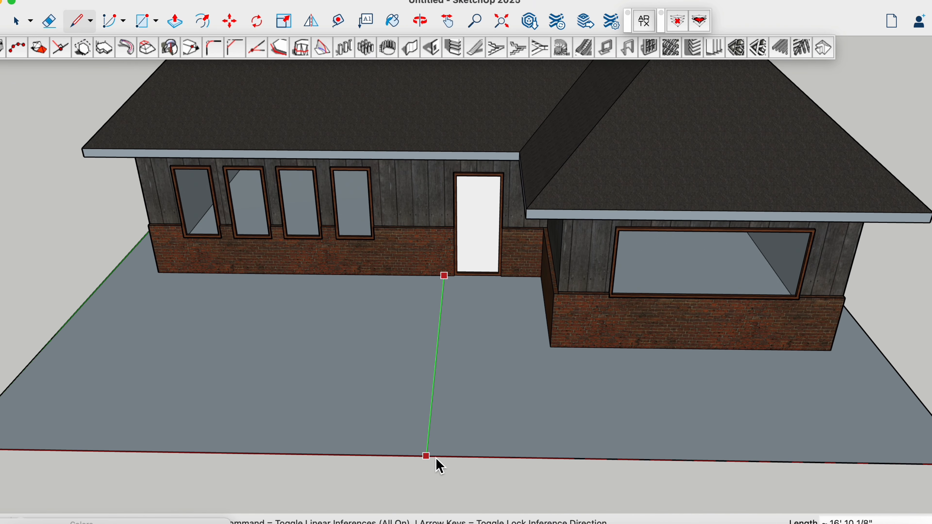
left_click(426, 456)
left_click(522, 276)
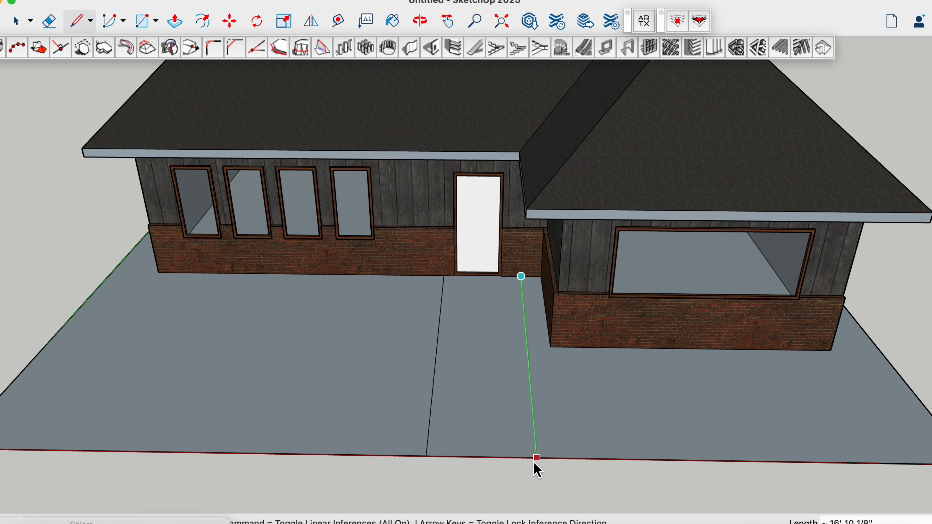
left_click(537, 460)
Paint the ground on both sides of the path with the green grass material from the Ground collection
mouse_move(537, 460)
middle_mouse_down()
mouse_move(485, 458)
mouse_move(478, 412)
middle_mouse_up()
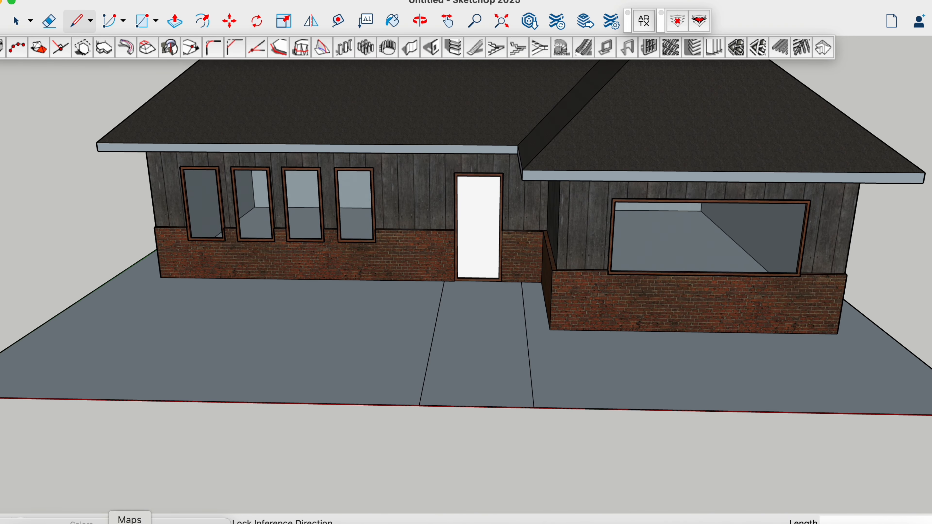
left_click_drag(134, 521, 179, 123)
left_click(224, 170)
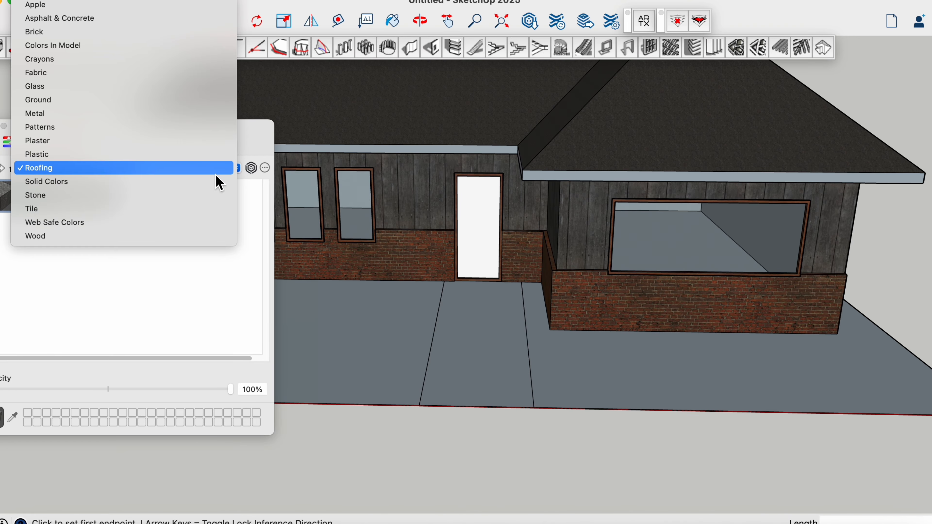
left_click(62, 100)
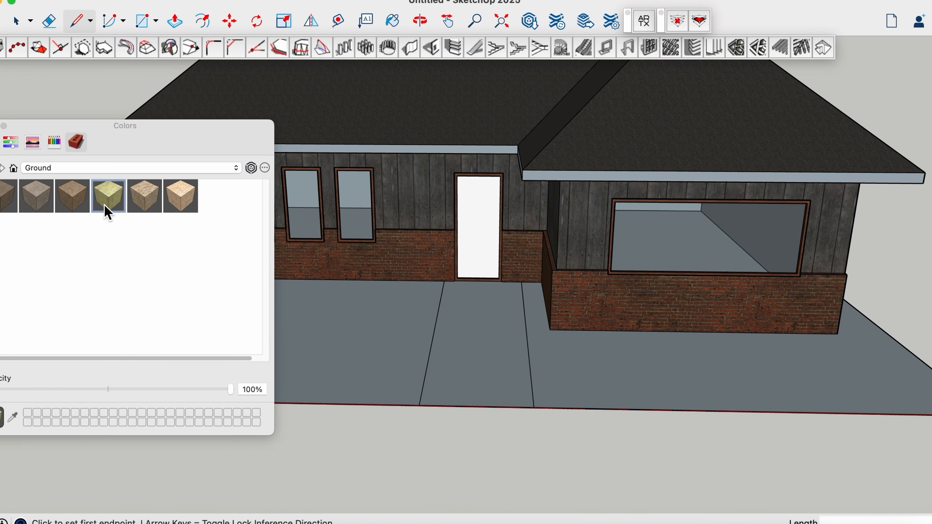
left_click(108, 213)
left_click(339, 371)
Paint the front path with a dark grey material from the Asphalt & Concrete collection
left_click(125, 169)
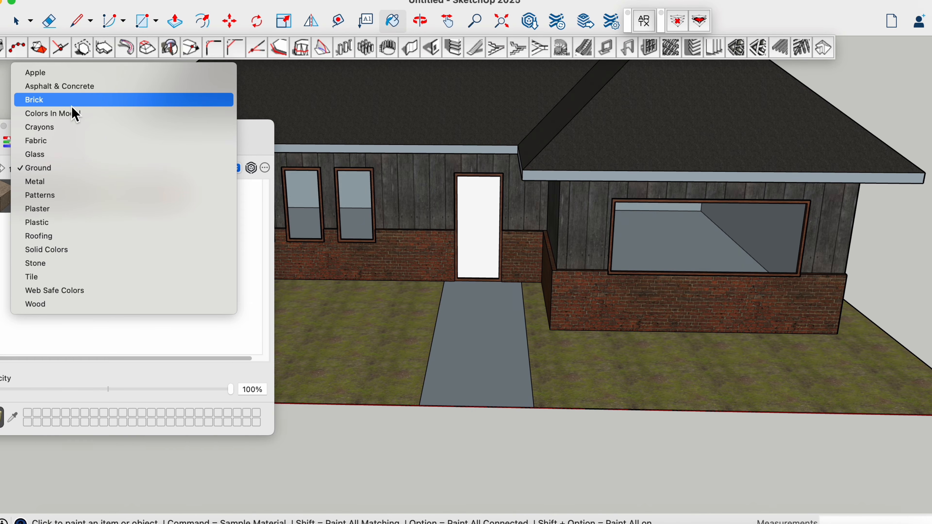
left_click(71, 97)
left_click(129, 168)
left_click(121, 155)
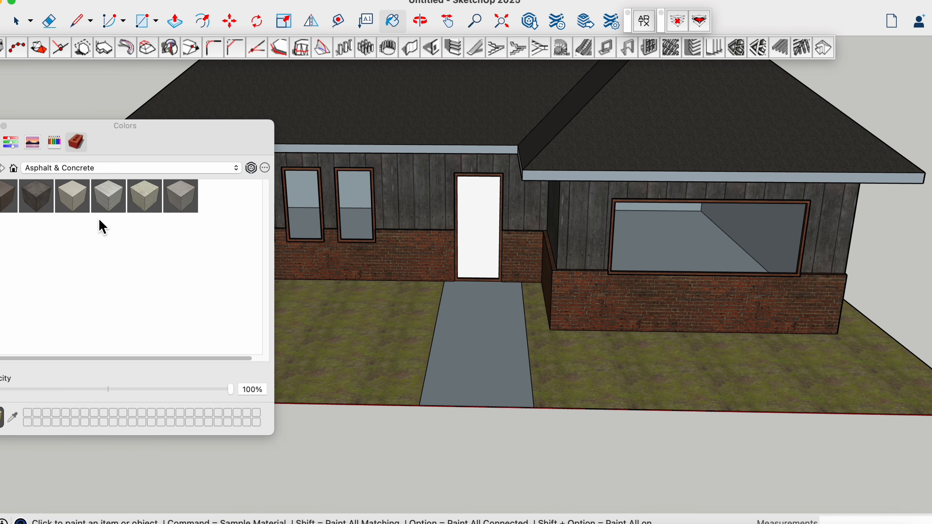
left_click(470, 350)
Offset the white door panel's outline inward about 5 1/2", and offset the resulting inner rectangle inward once more
middle_click_drag(416, 395, 418, 426)
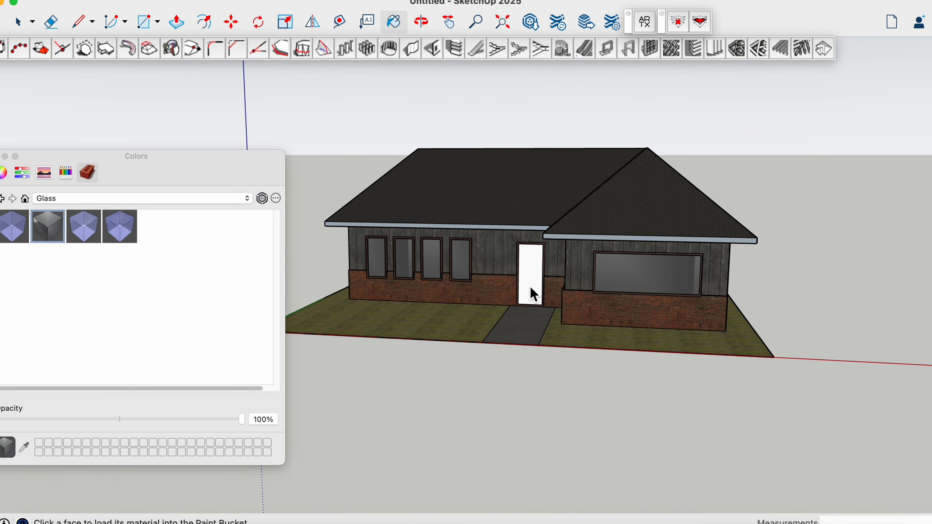
scroll(529, 286, "up", 10)
middle_click_drag(512, 220, 549, 246)
scroll(555, 235, "up", 4)
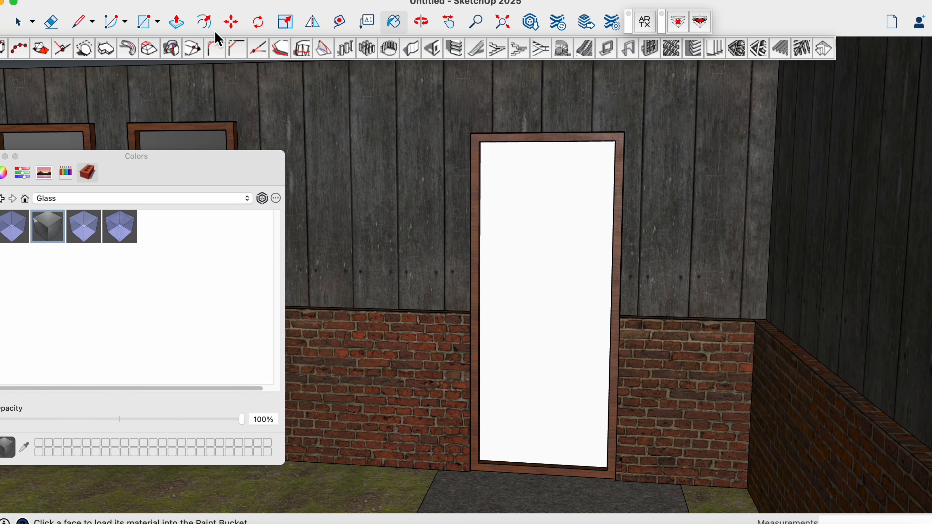
left_click(204, 24)
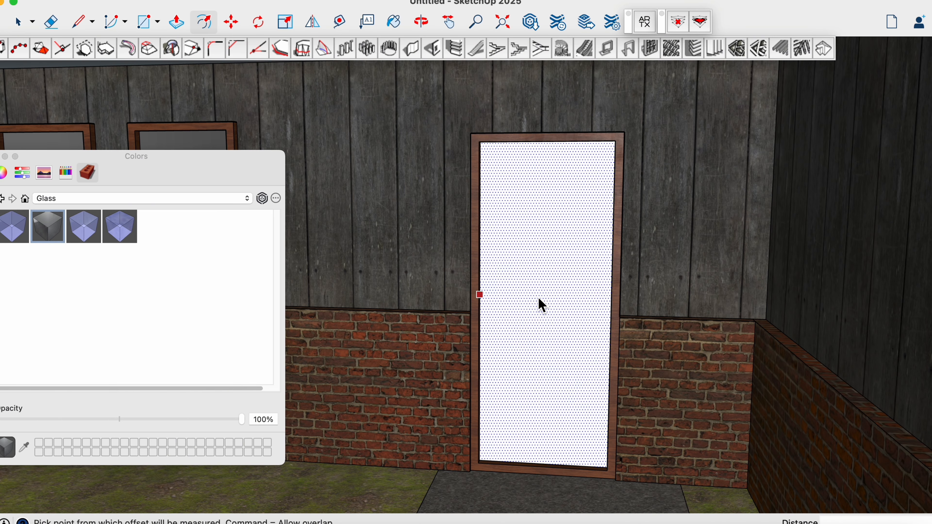
left_click(543, 305)
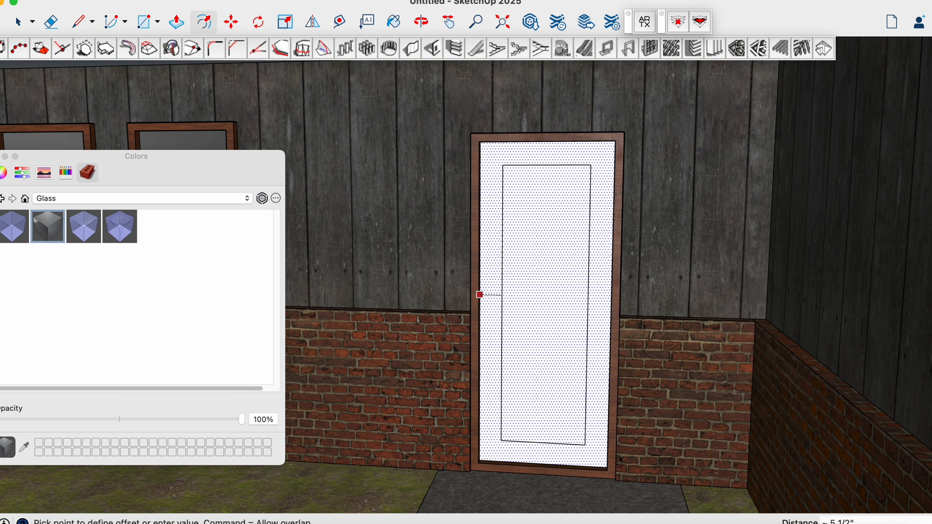
left_click(504, 297)
left_click(520, 305)
left_click(521, 306)
Push/Pull the door's ring between the two offset rectangles outward about 2 3/8" to form a raised panel
mouse_move(531, 341)
middle_mouse_down()
mouse_move(573, 339)
mouse_move(590, 353)
middle_mouse_up()
scroll(572, 338, "up", 3)
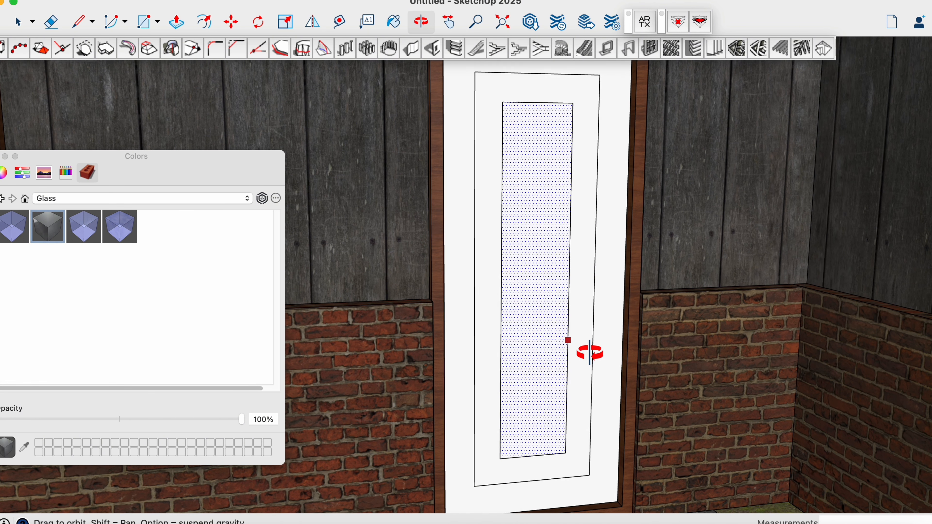
scroll(590, 352, "down", 5)
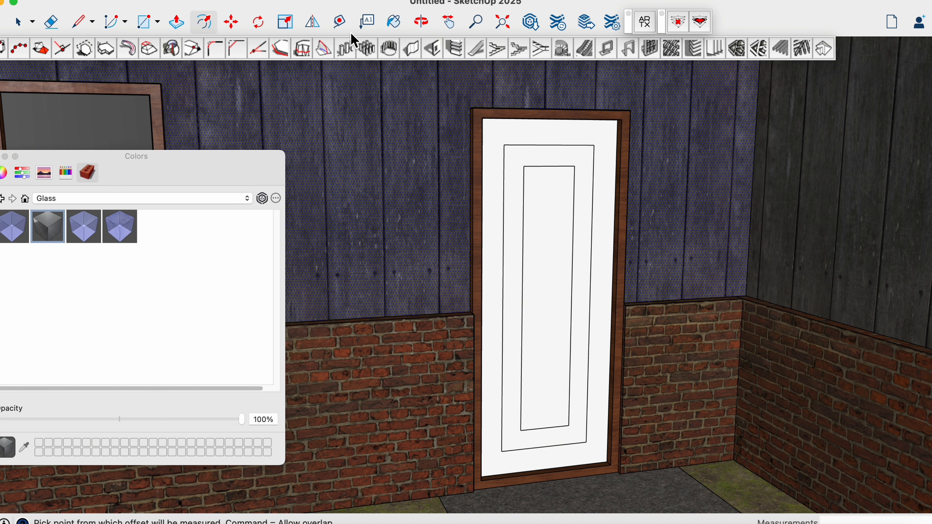
left_click(177, 22)
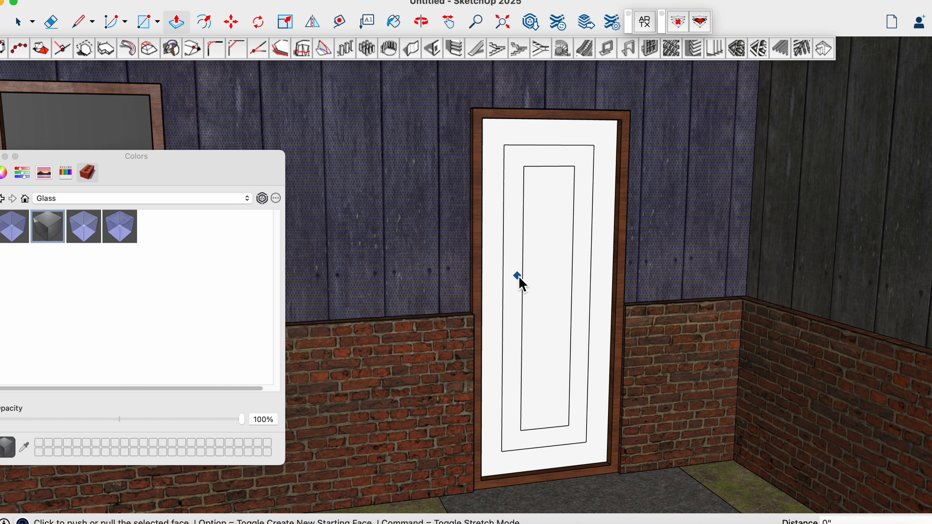
key("space")
key("p")
left_click(514, 283)
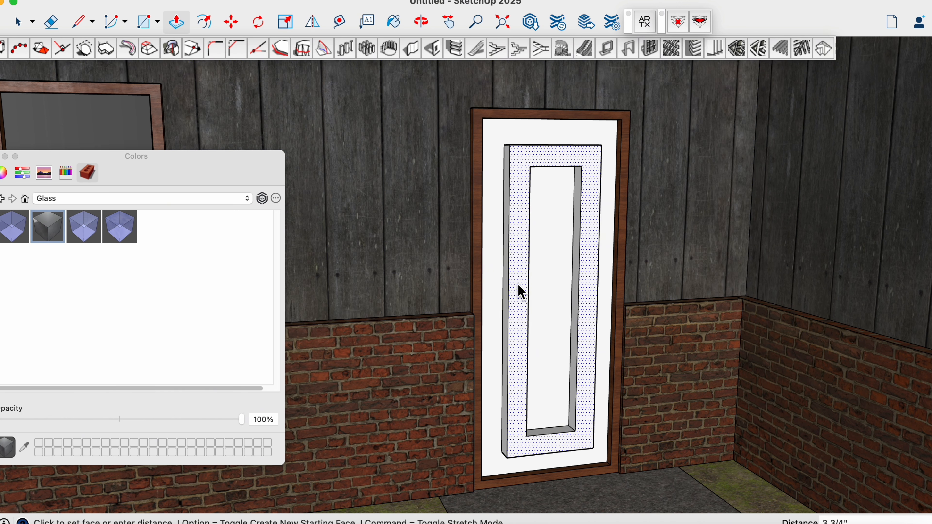
left_click(518, 288)
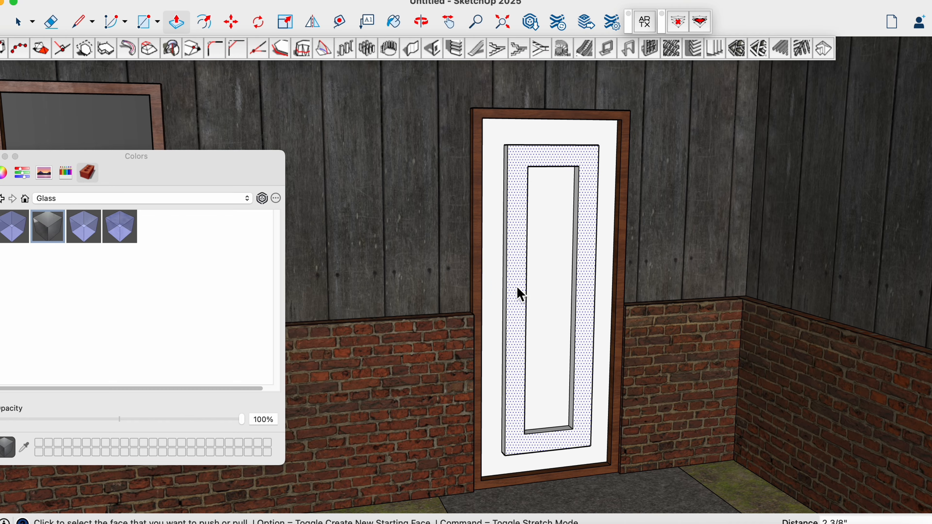
Paint all the door's faces, including the raised panel's sides and recess, with the grey-brown material from the Wood collection
left_click(246, 200)
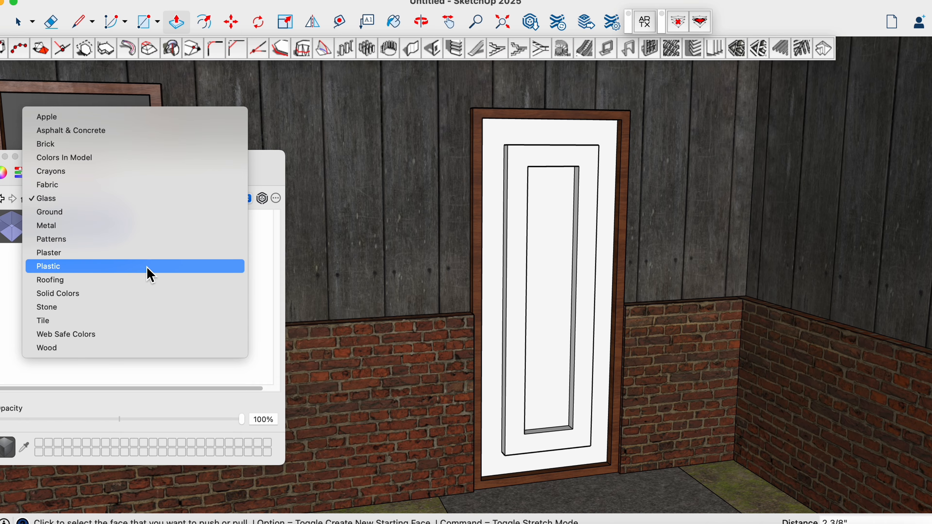
left_click(106, 347)
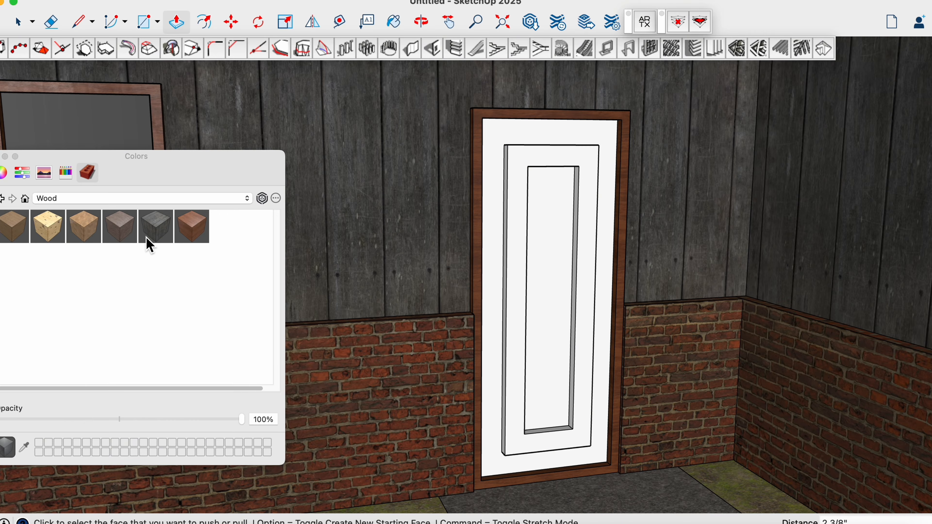
key("b")
left_click(494, 297)
left_click(514, 296)
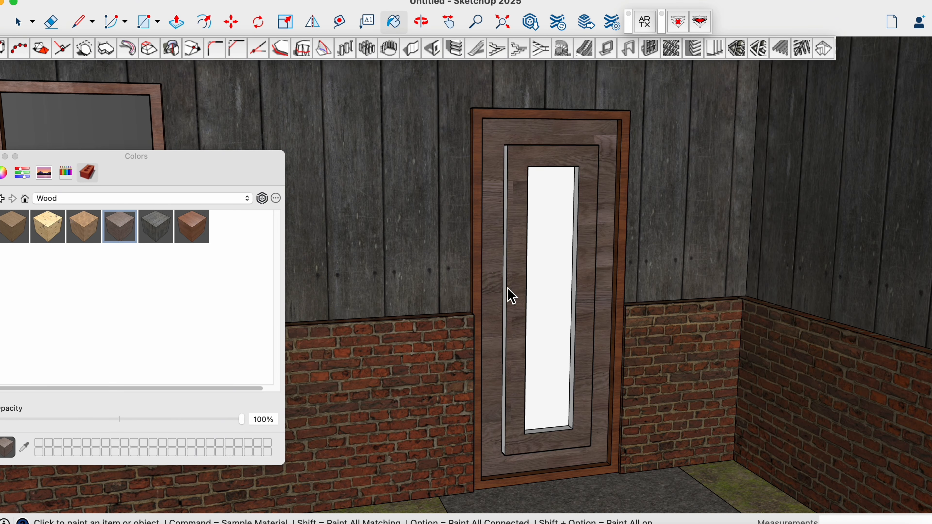
left_click(505, 298)
left_click(553, 301)
left_click(574, 304)
scroll(537, 401, "down", 8)
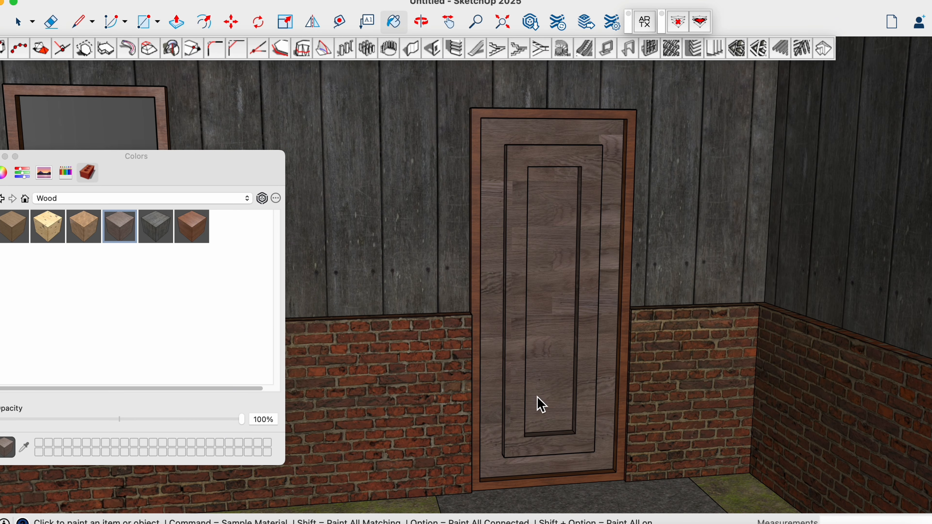
Paint the roof's front fascia boards on both wings with the reddish-brown material from the Wood collection
middle_click_drag(609, 427, 500, 431)
scroll(516, 423, "down", 4)
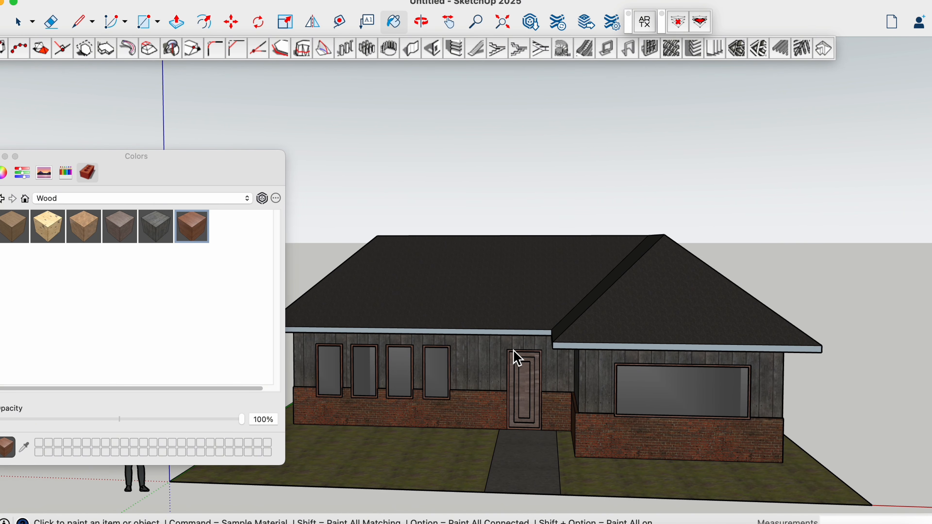
left_click(574, 347)
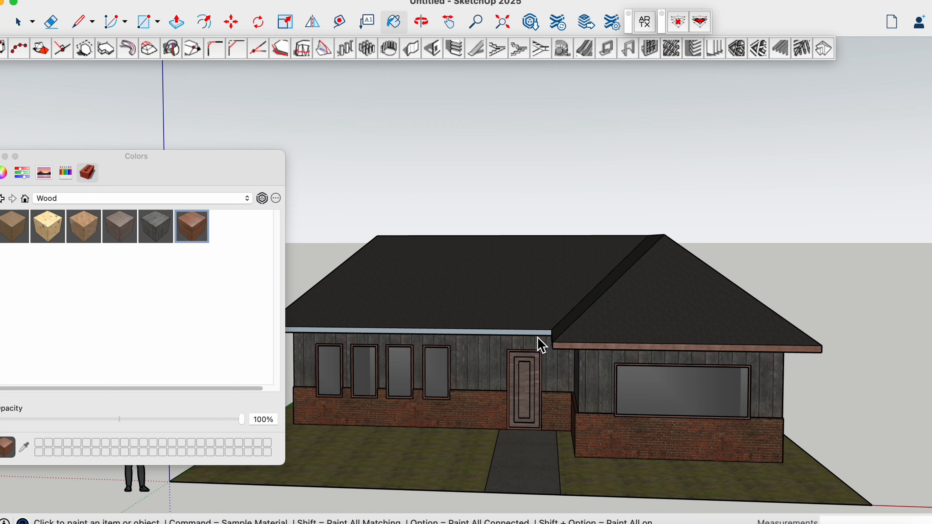
left_click(533, 342)
key("super+z")
mouse_move(509, 379)
middle_mouse_down()
mouse_move(682, 379)
mouse_move(610, 347)
mouse_move(458, 343)
middle_mouse_up()
left_click(528, 337)
scroll(444, 353, "down", 3)
scroll(369, 428, "up", 3)
scroll(368, 427, "up", 1)
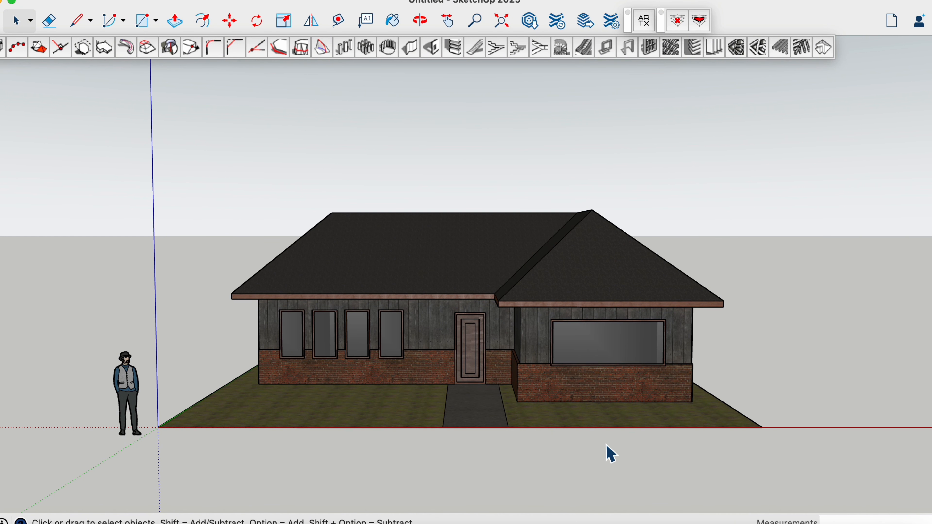
Turn on shadows for the model and view the house from the front and the side
middle_click_drag(726, 455, 624, 462)
scroll(464, 343, "down", 1)
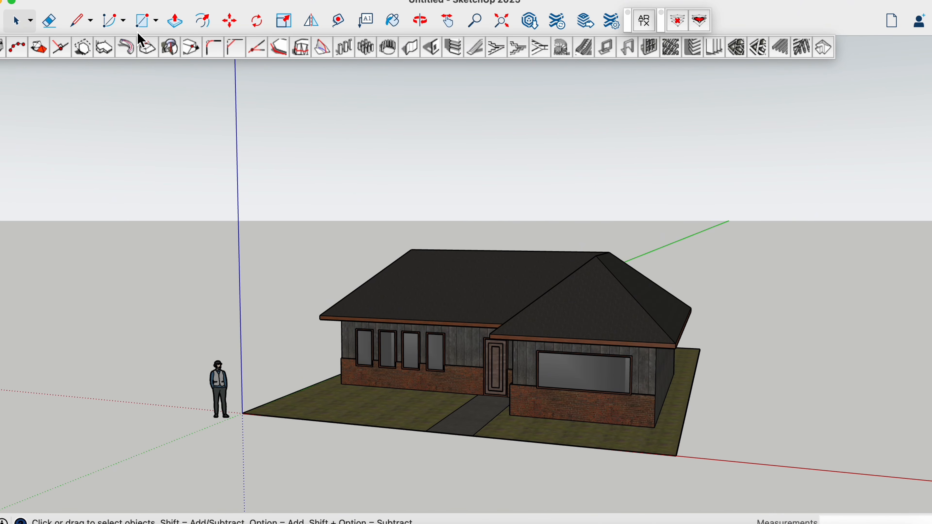
left_click(140, 1)
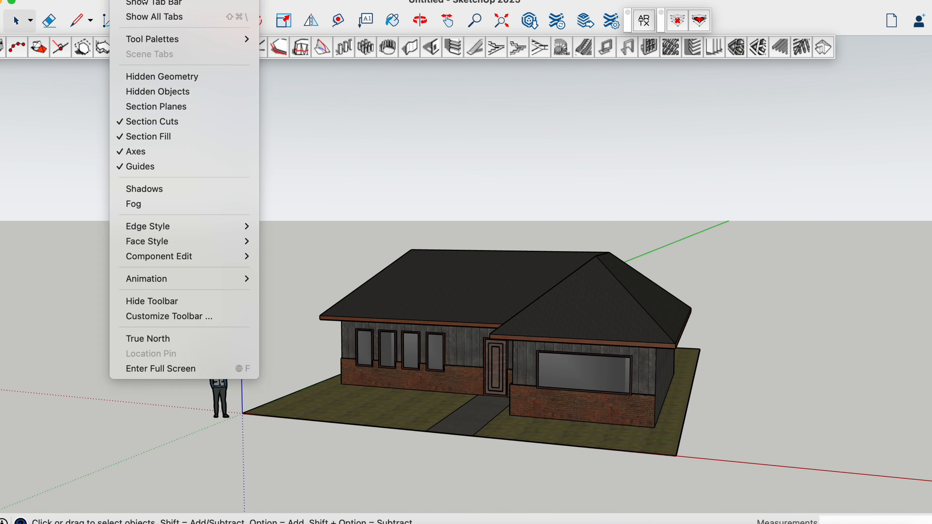
left_click(154, 189)
middle_click_drag(441, 367, 370, 363)
scroll(368, 362, "down", 2)
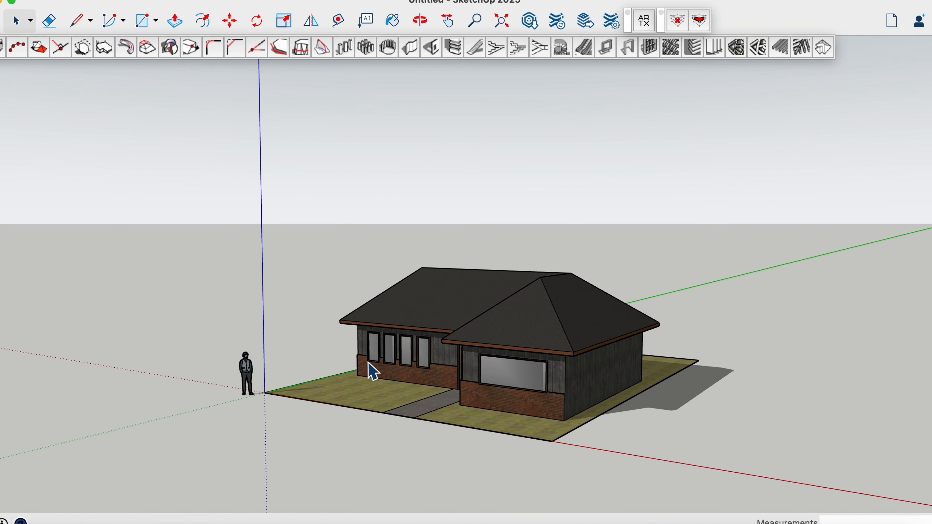
scroll(453, 435, "up", 1)
middle_click_drag(454, 437, 478, 437)
middle_click_drag(517, 438, 424, 388)
scroll(421, 380, "up", 5)
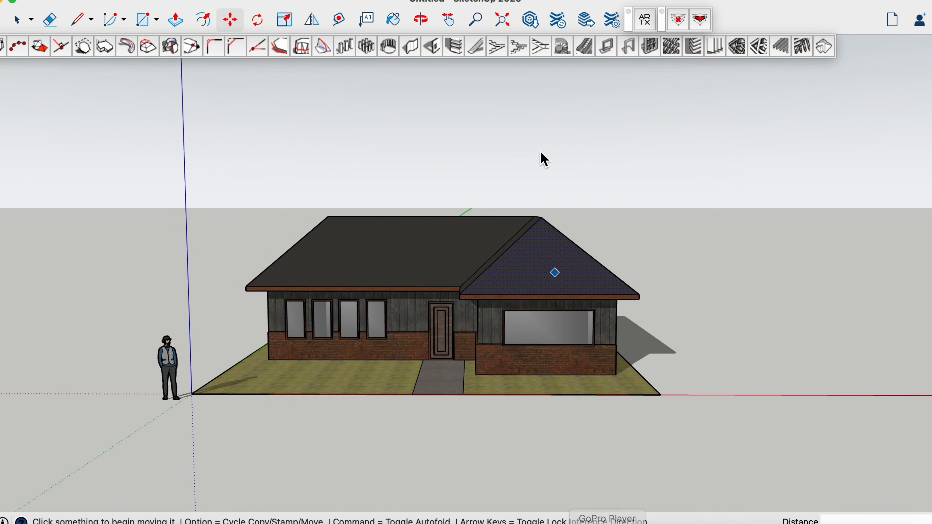
Search the 3D Warehouse for TREE and browse the tree models
left_click(530, 20)
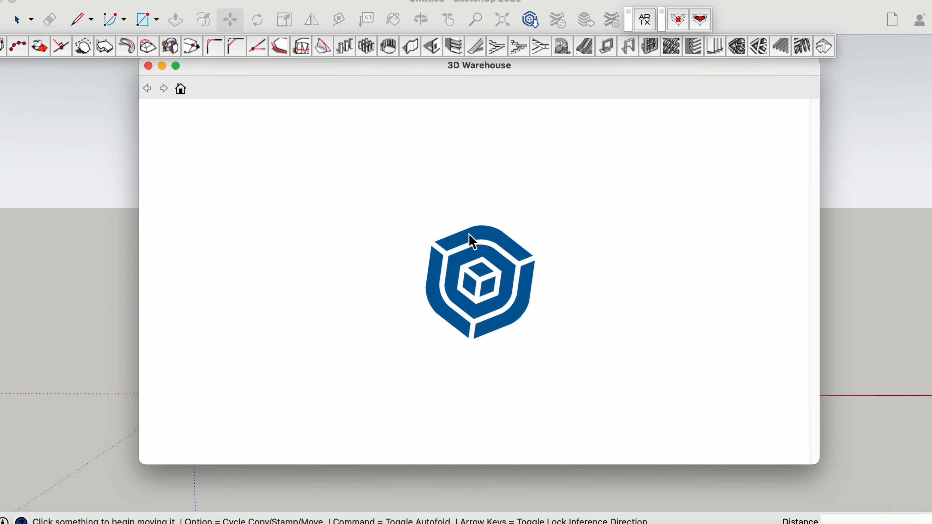
scroll(479, 285, "down", 10)
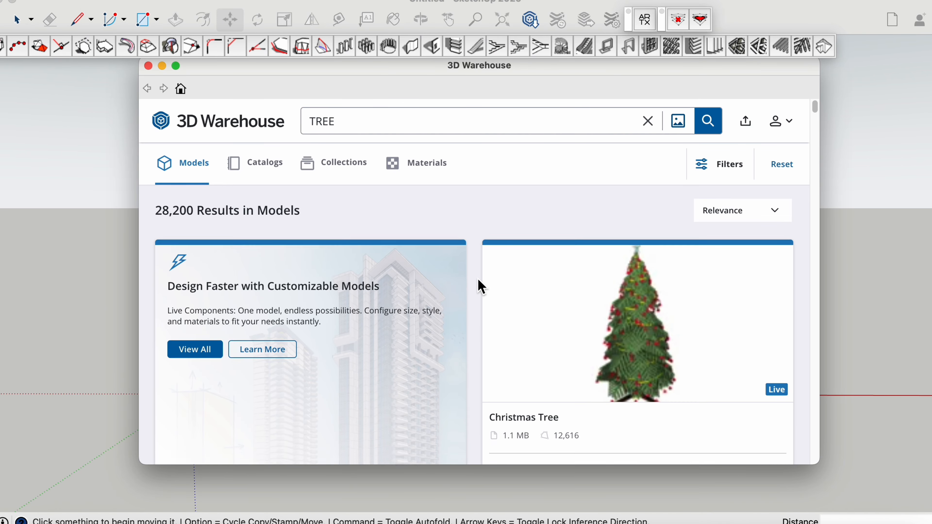
scroll(479, 285, "down", 8)
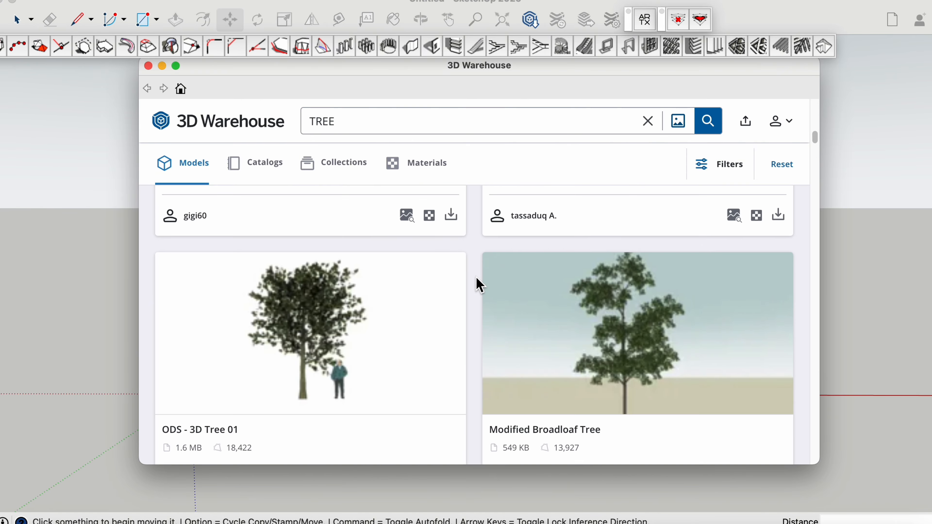
scroll(478, 285, "down", 6)
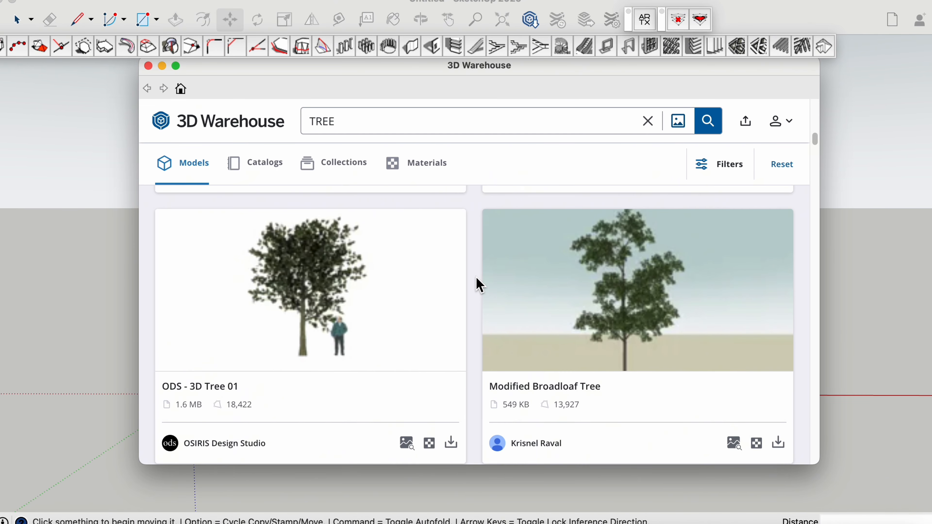
scroll(479, 285, "up", 8)
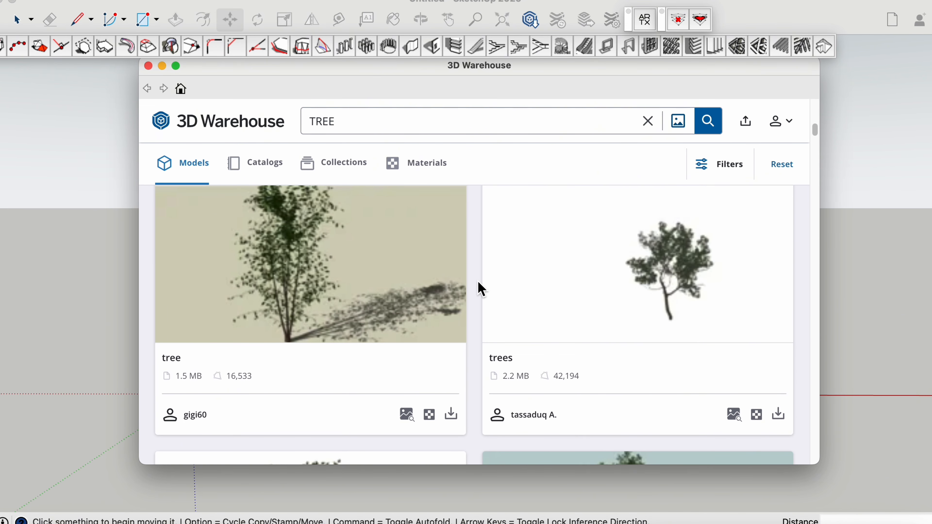
Load the "trees" model directly into the scene and place it on the front lawn near the corner beside the standing figure
left_click(779, 416)
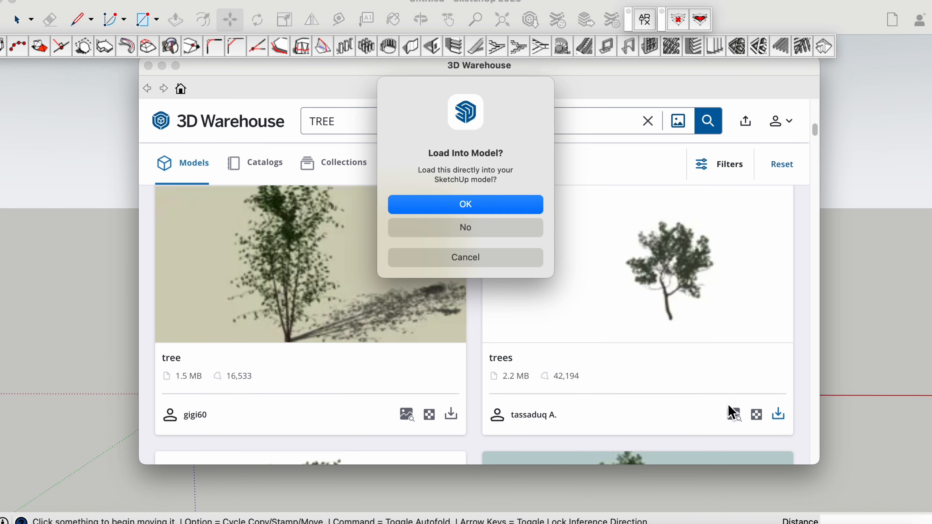
left_click(506, 212)
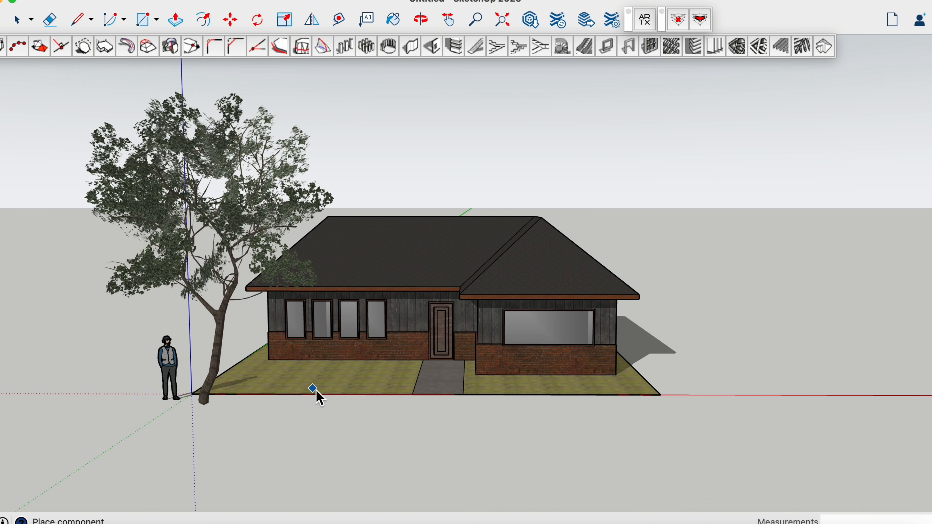
left_click(326, 375)
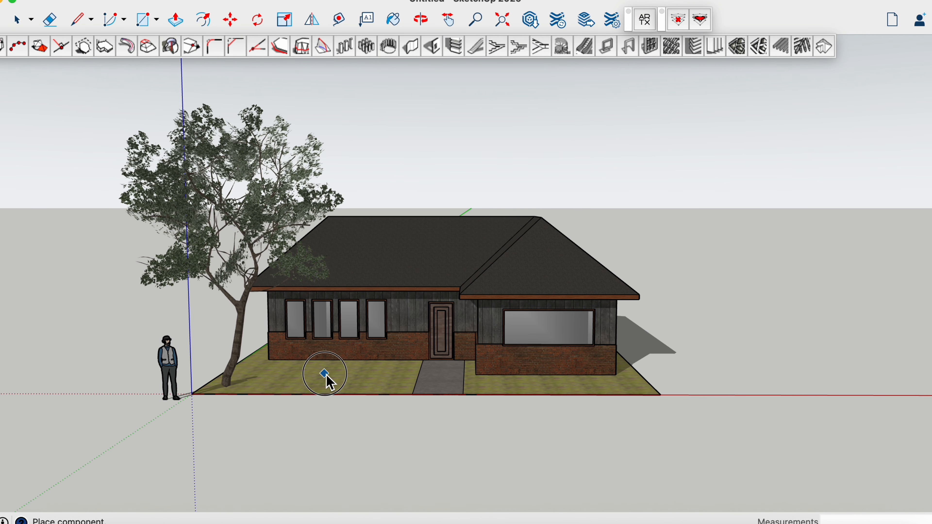
left_click(704, 237)
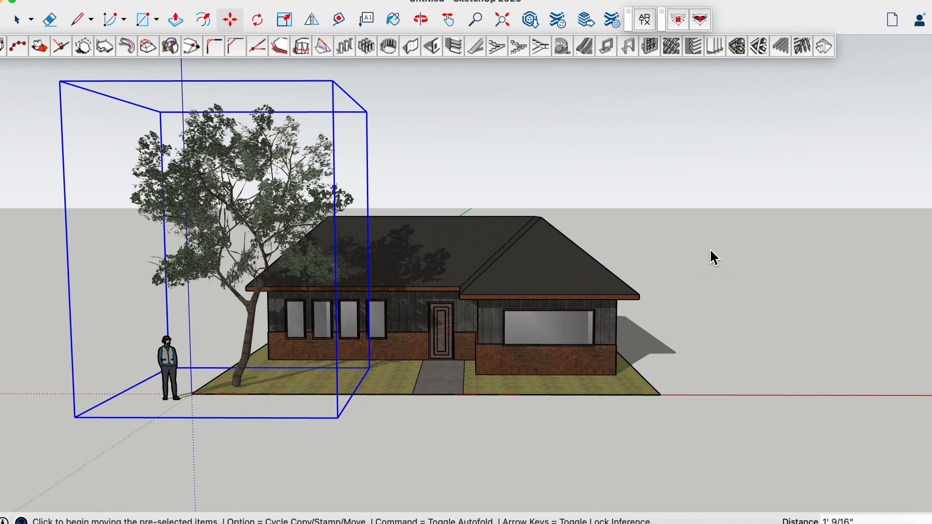
key("Escape")
Examine the finished house, the tree and their shadows from several angles around the front
middle_click_drag(457, 449, 432, 427)
middle_click_drag(377, 427, 479, 425)
key("space")
middle_click_drag(287, 408, 395, 385)
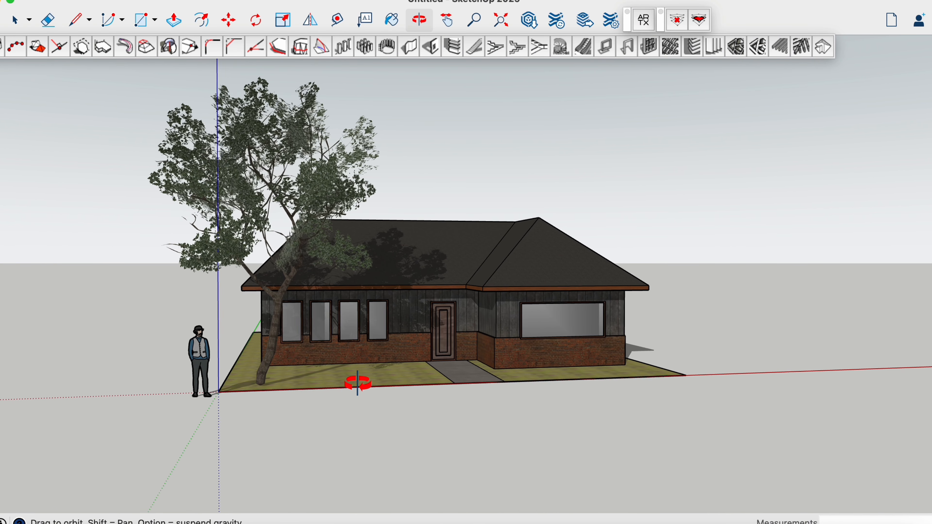
middle_click_drag(272, 386, 264, 396)
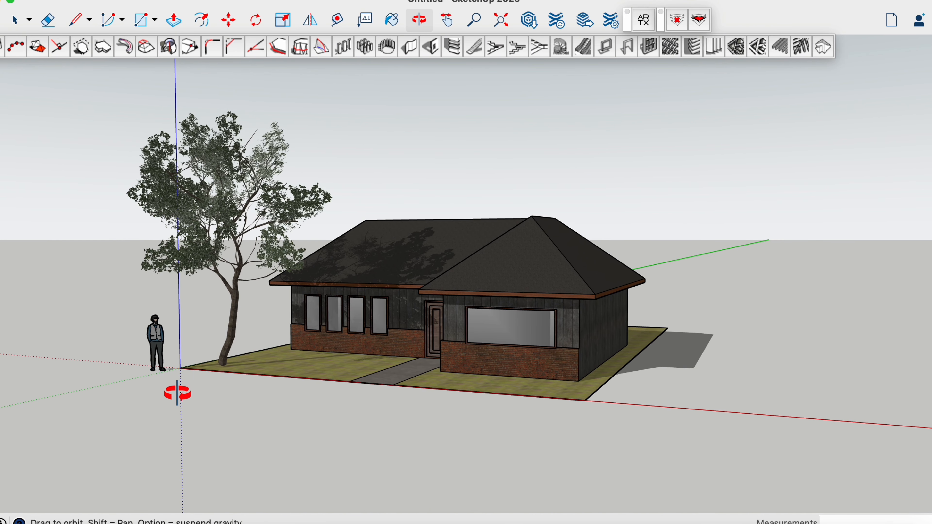
middle_click_drag(175, 388, 180, 383)
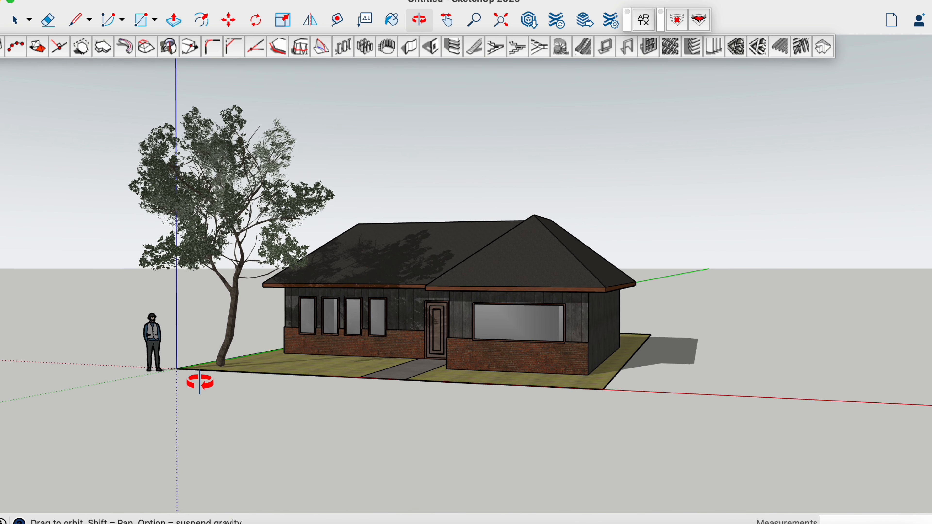